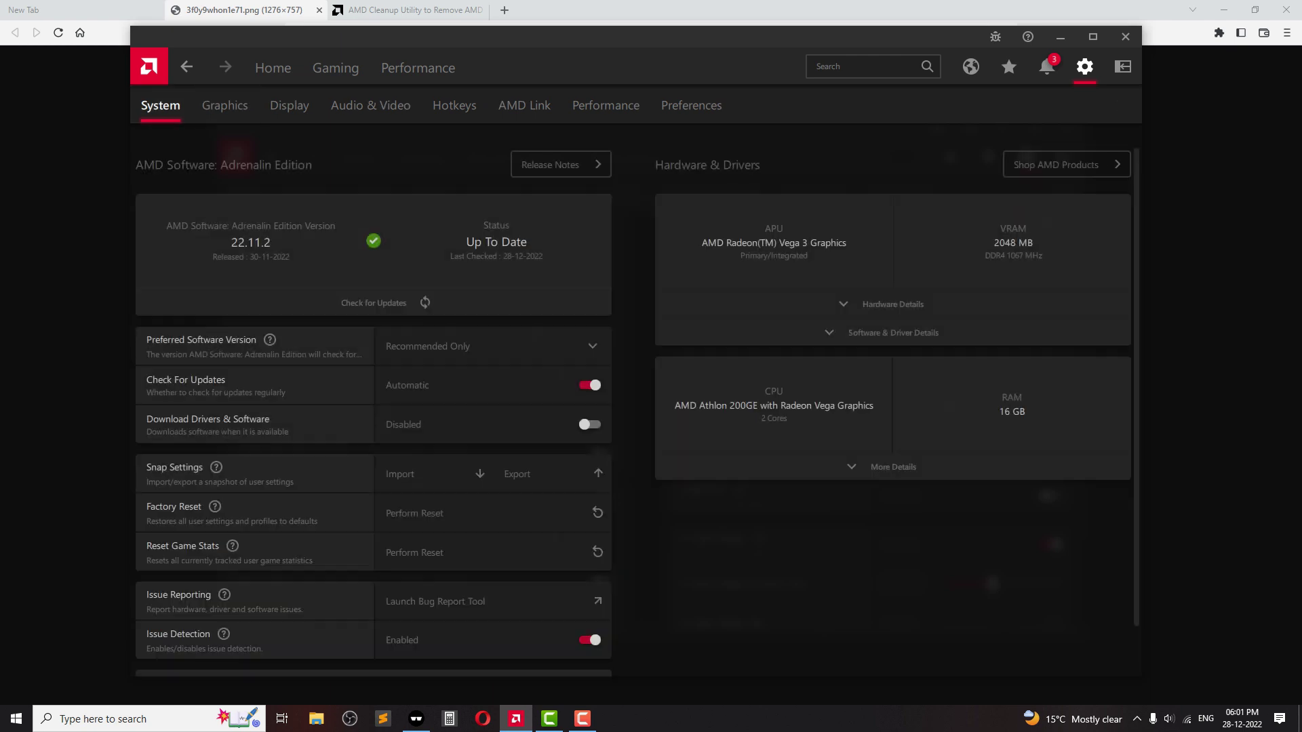
Step: Check the Graphics and System pages showing version 22.11.2, then bring up the Record & Stream reference image
click(224, 105)
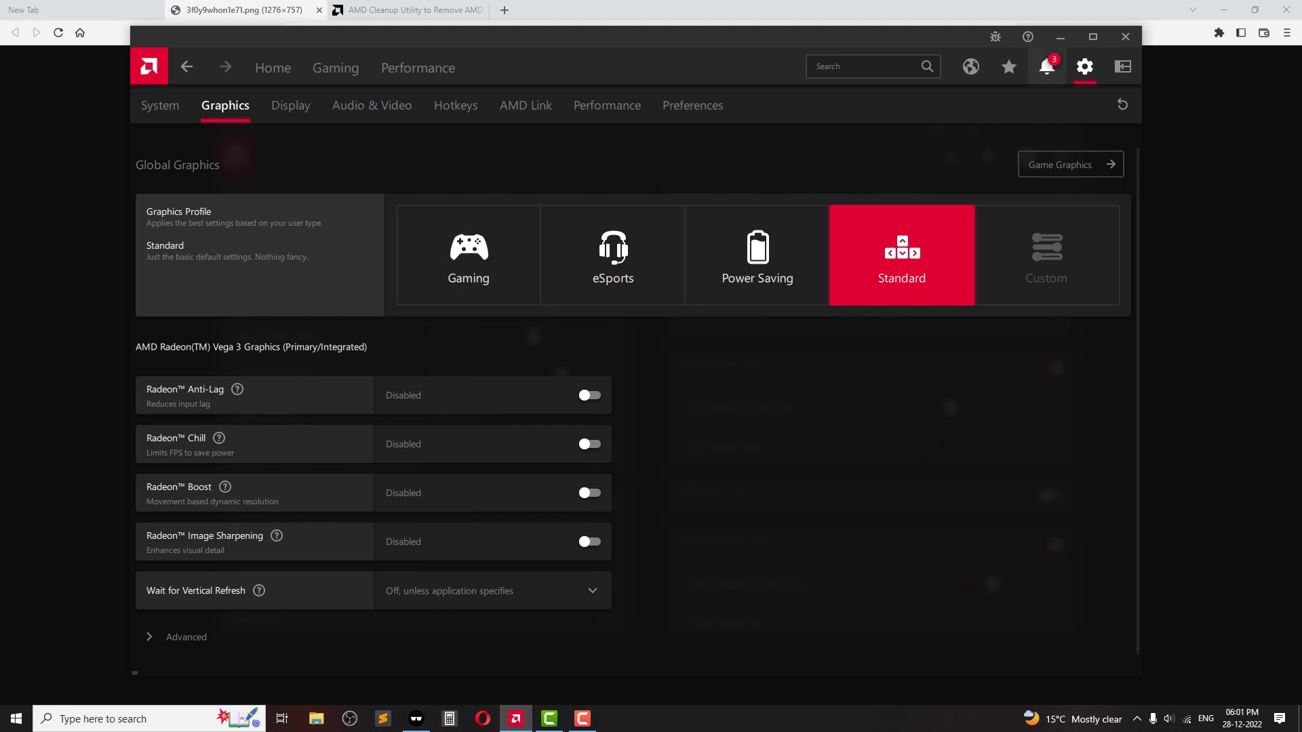
click(1085, 66)
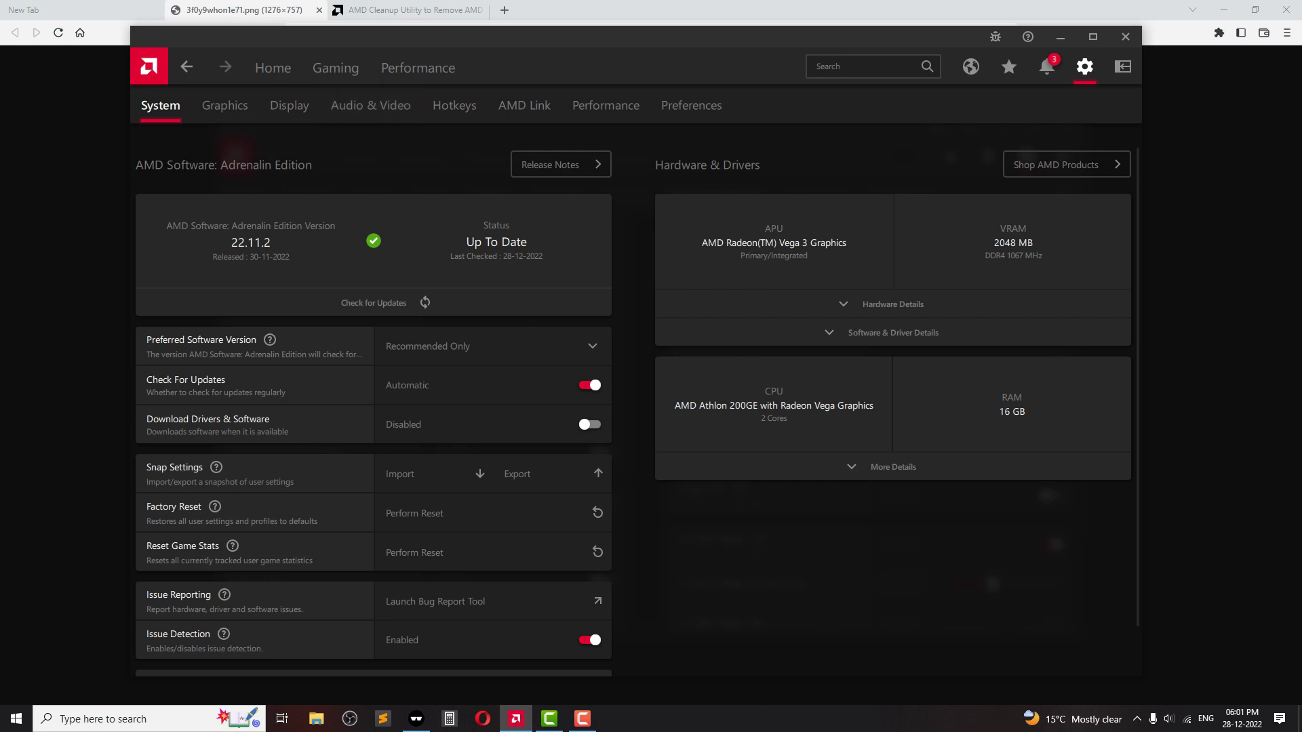
key(alt+Tab)
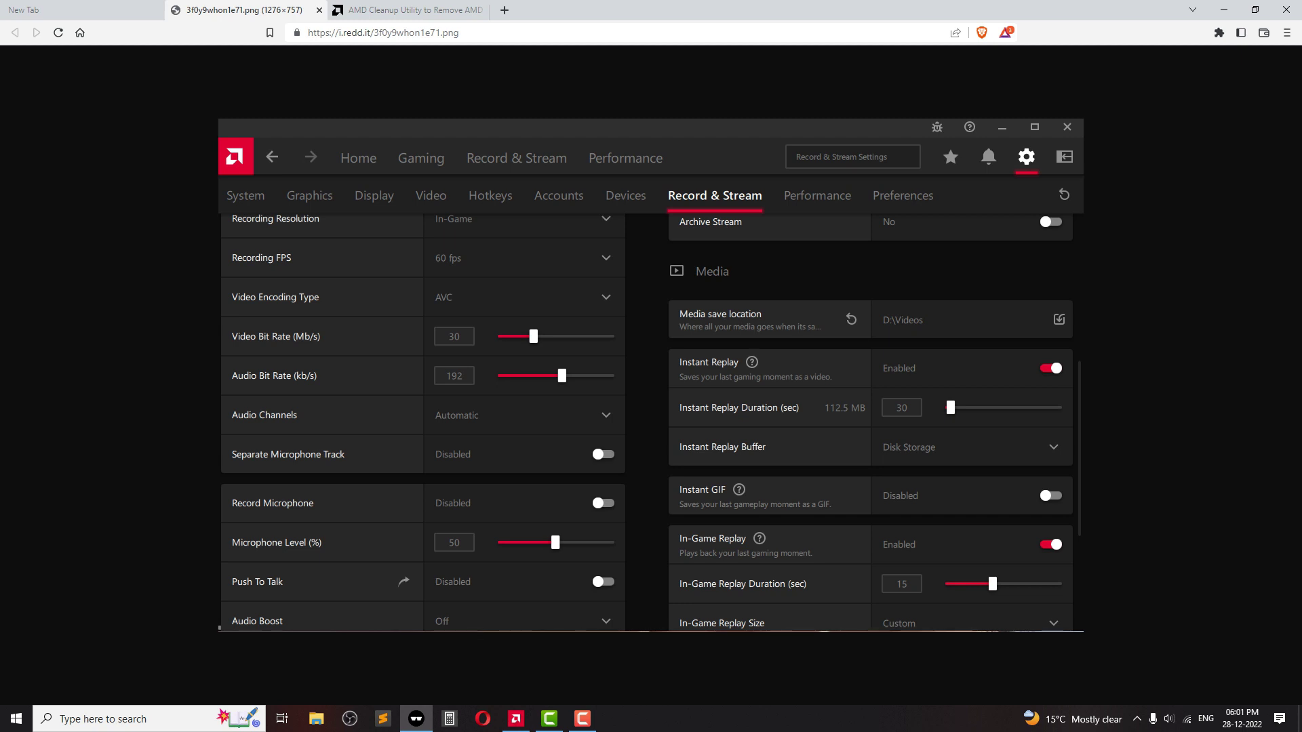
Step: Bring the AMD Software system information page back in front of the browser
key(alt+Tab)
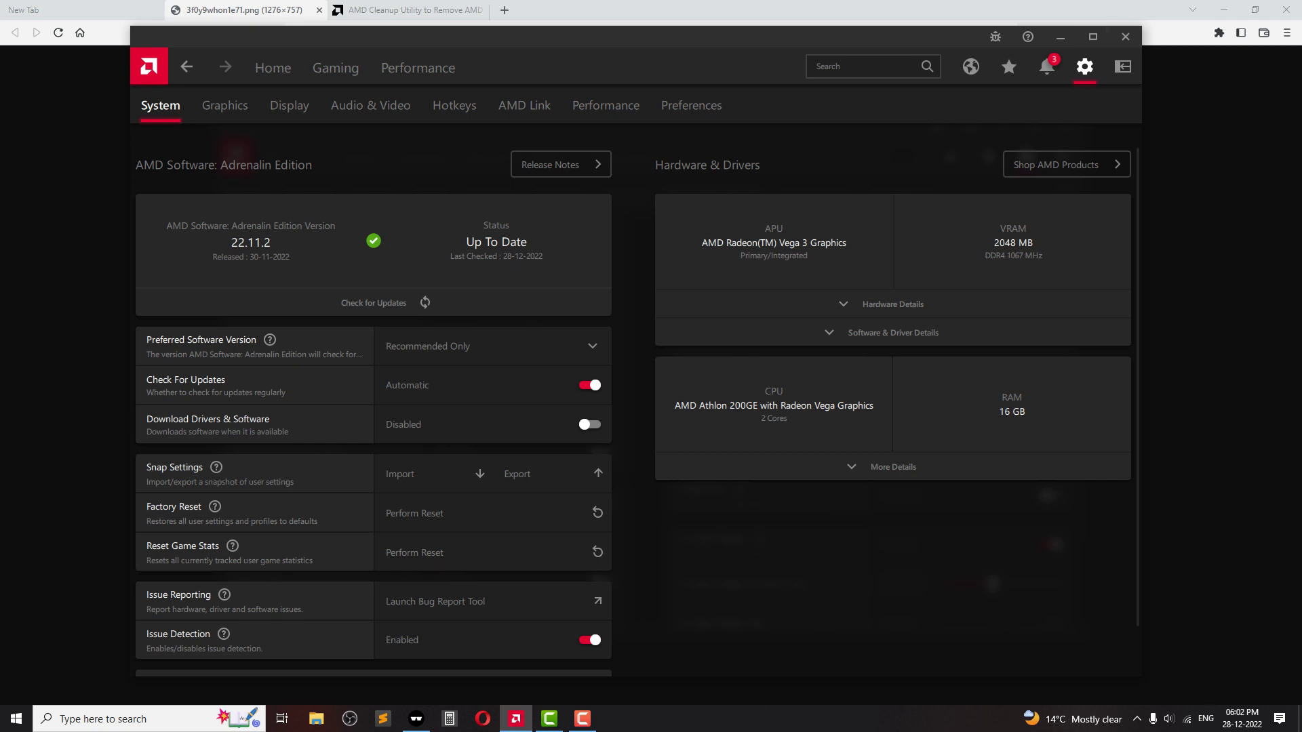
Step: Read the AMD Cleanup Utility instructions page, then leave the browser for Windows Search
click(420, 9)
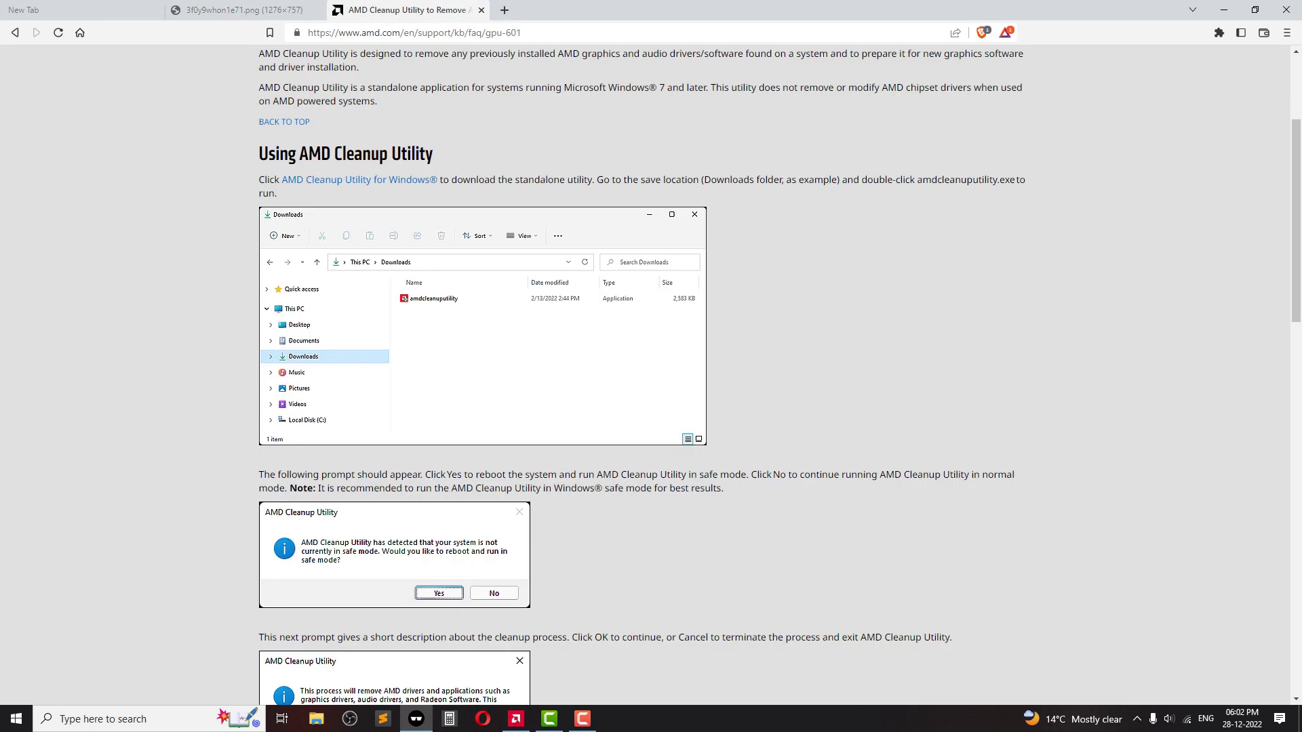
drag(433, 155, 298, 155)
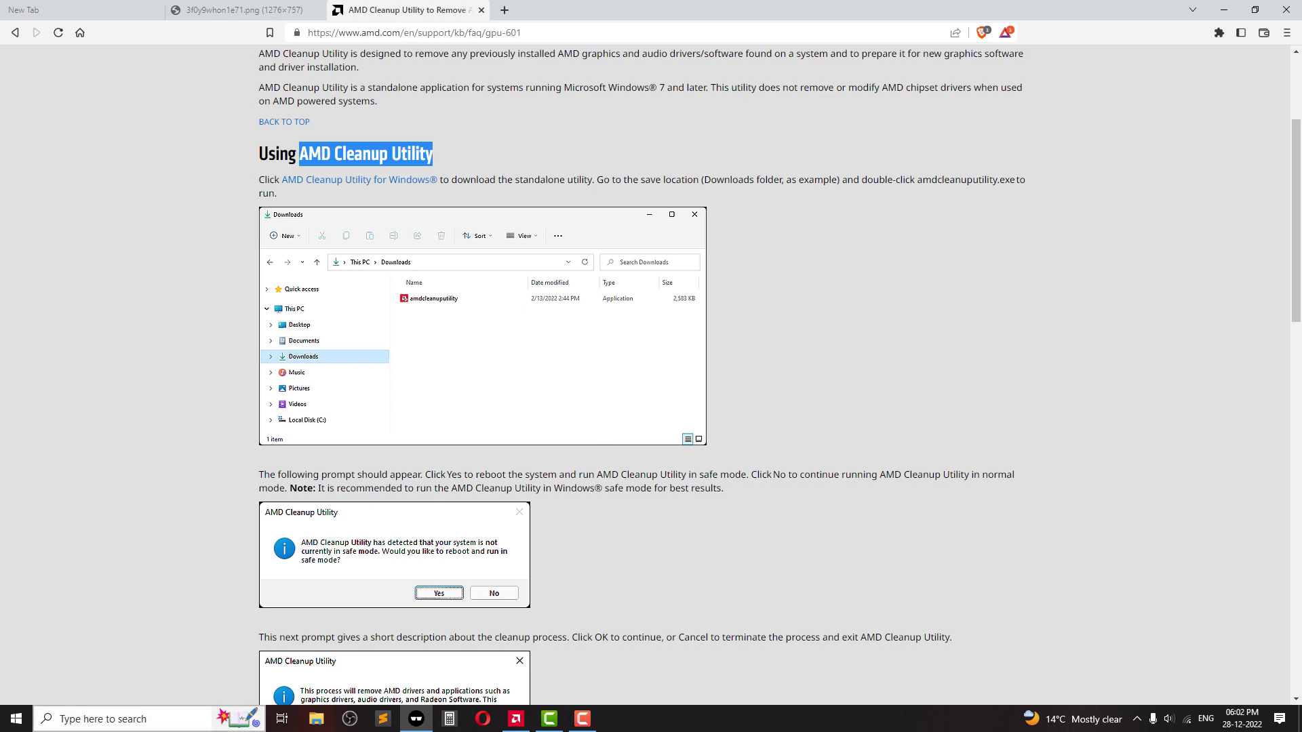
key(super)
key(super+s)
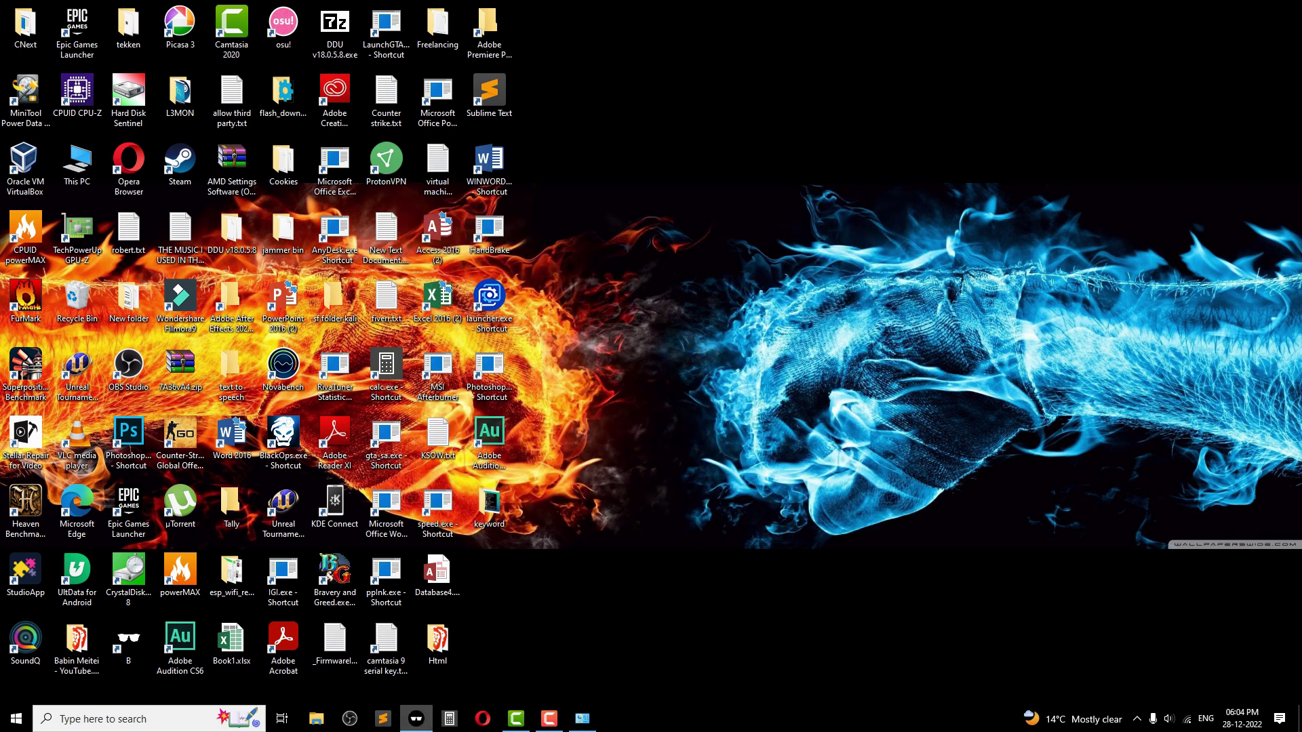
Step: Search Google in a new tab for 2019 AMD Radeon drivers and open the 19.12.1 release notes
click(417, 718)
key(ctrl+shift+Tab)
key(ctrl+shift+Tab)
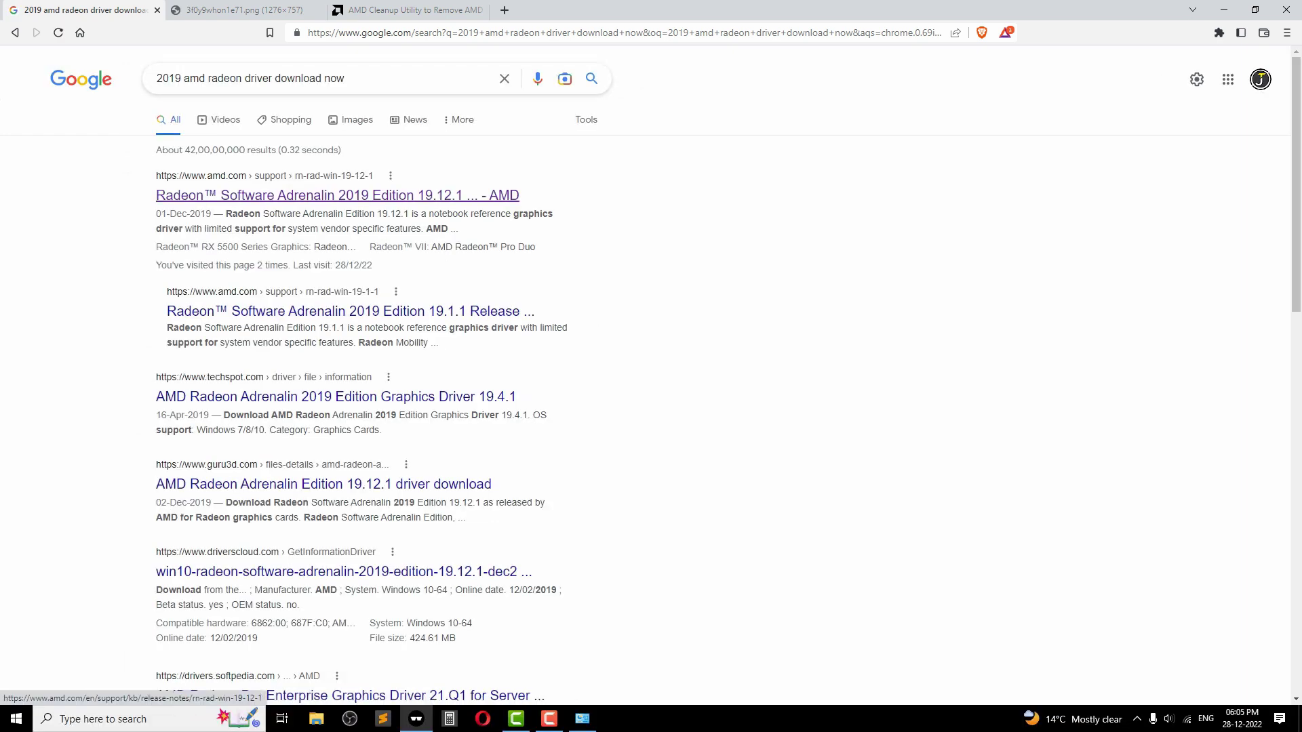
click(337, 195)
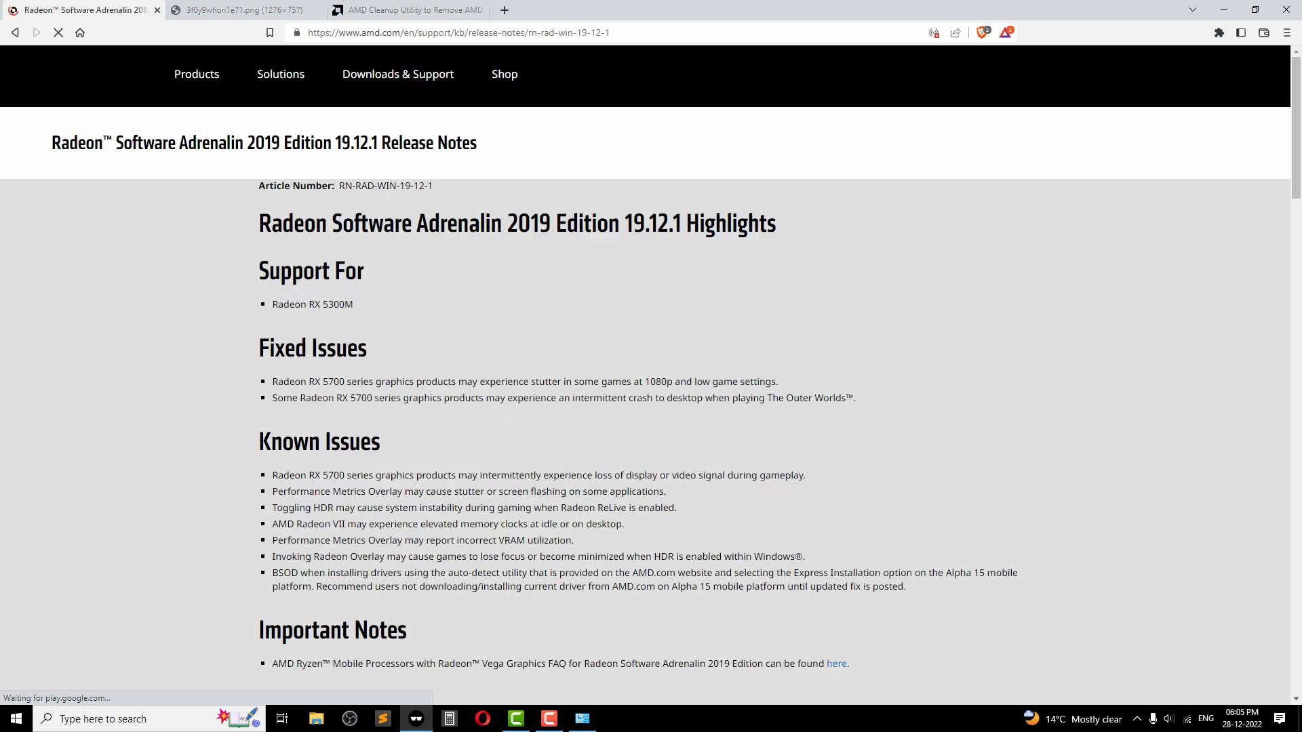
Step: Scroll to the 19.12.1 installation package download links and highlight their heading text
scroll(651, 380, down, 1)
scroll(651, 380, down, 3)
scroll(651, 380, down, 2)
scroll(651, 379, down, 1)
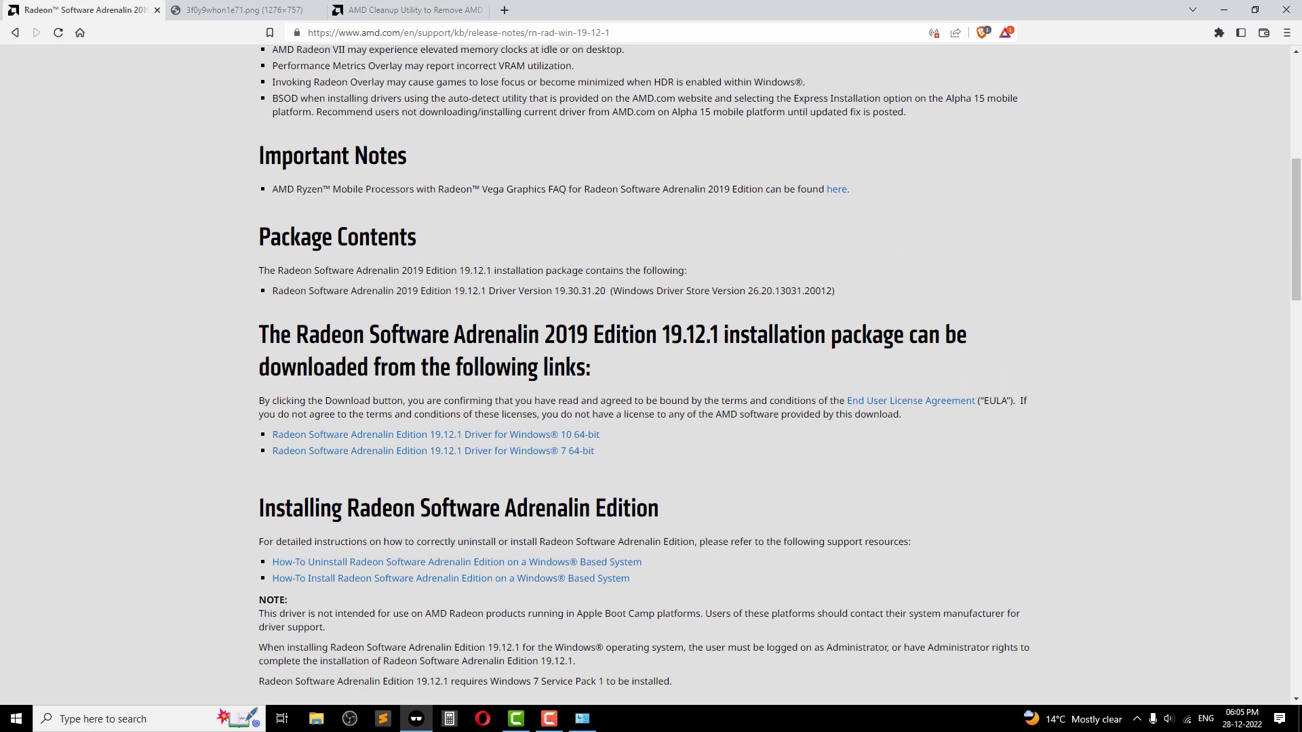
mouse_move(259, 334)
mouse_down()
mouse_move(862, 335)
mouse_move(591, 367)
mouse_up()
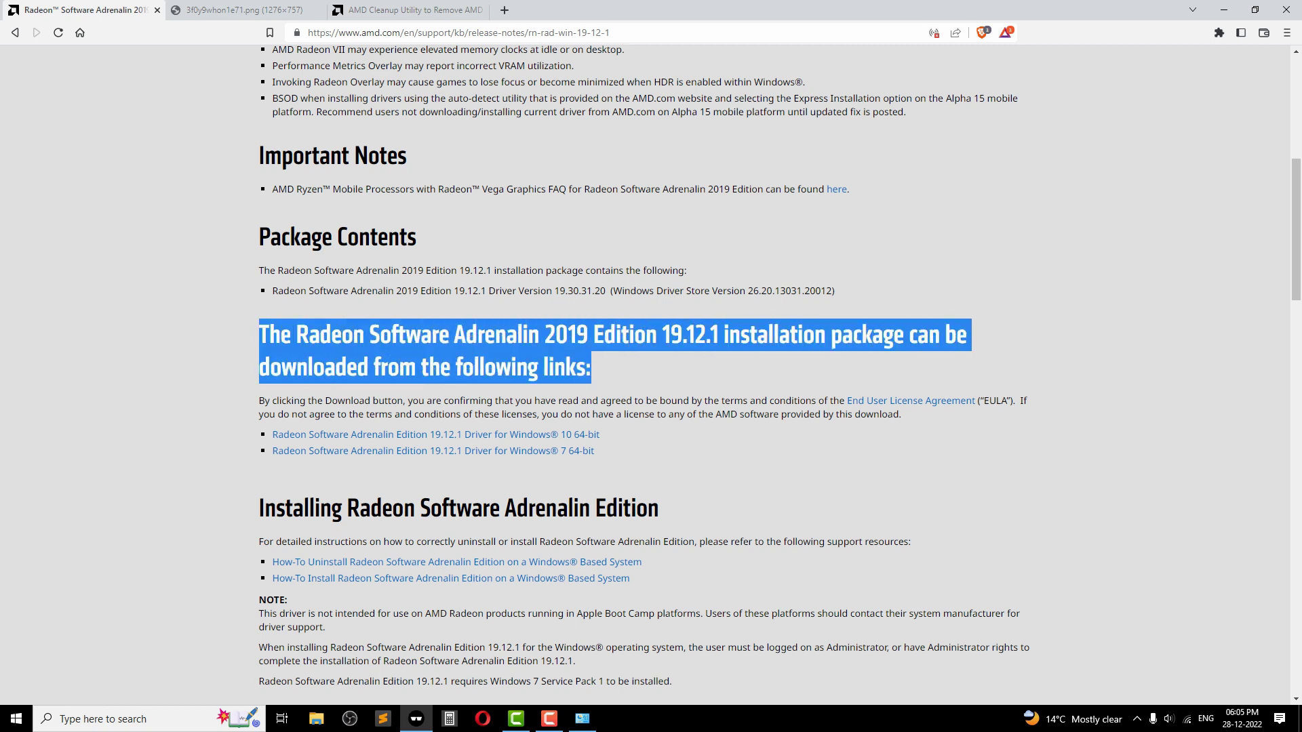
click(591, 367)
double_click(688, 334)
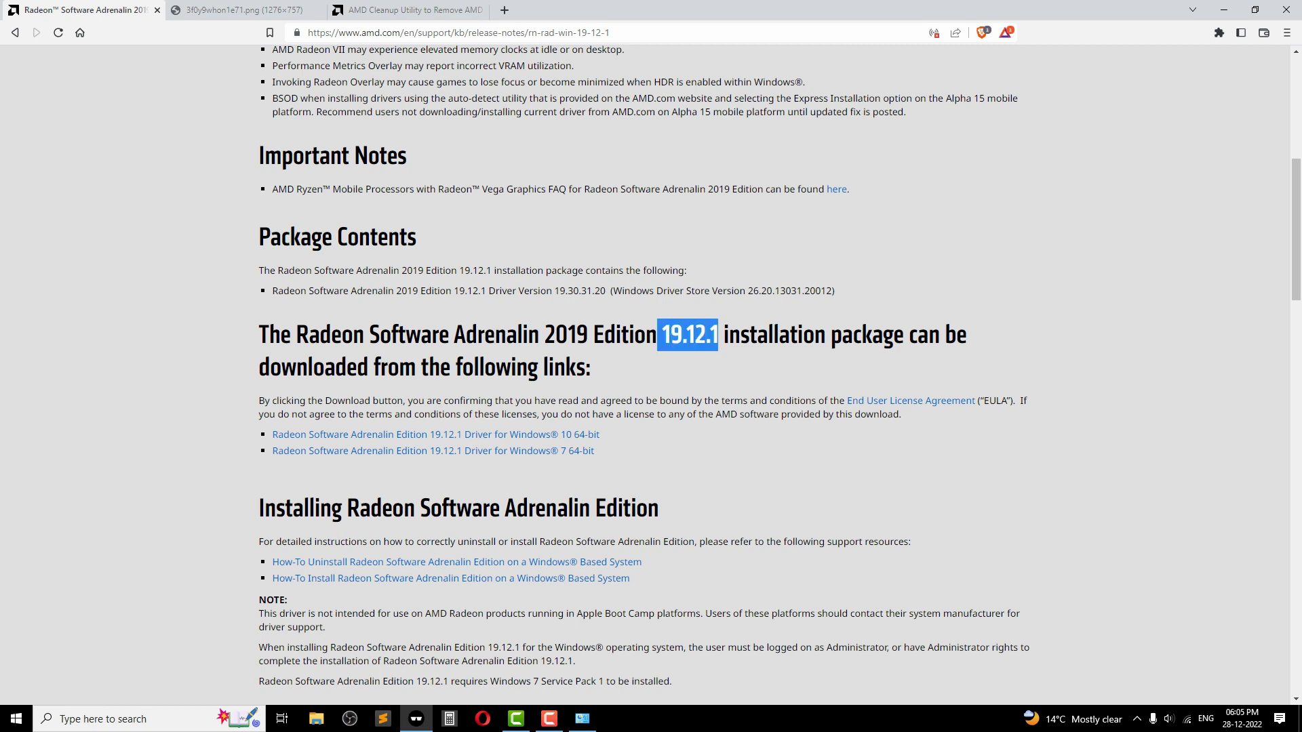
click(688, 334)
drag(716, 335, 956, 335)
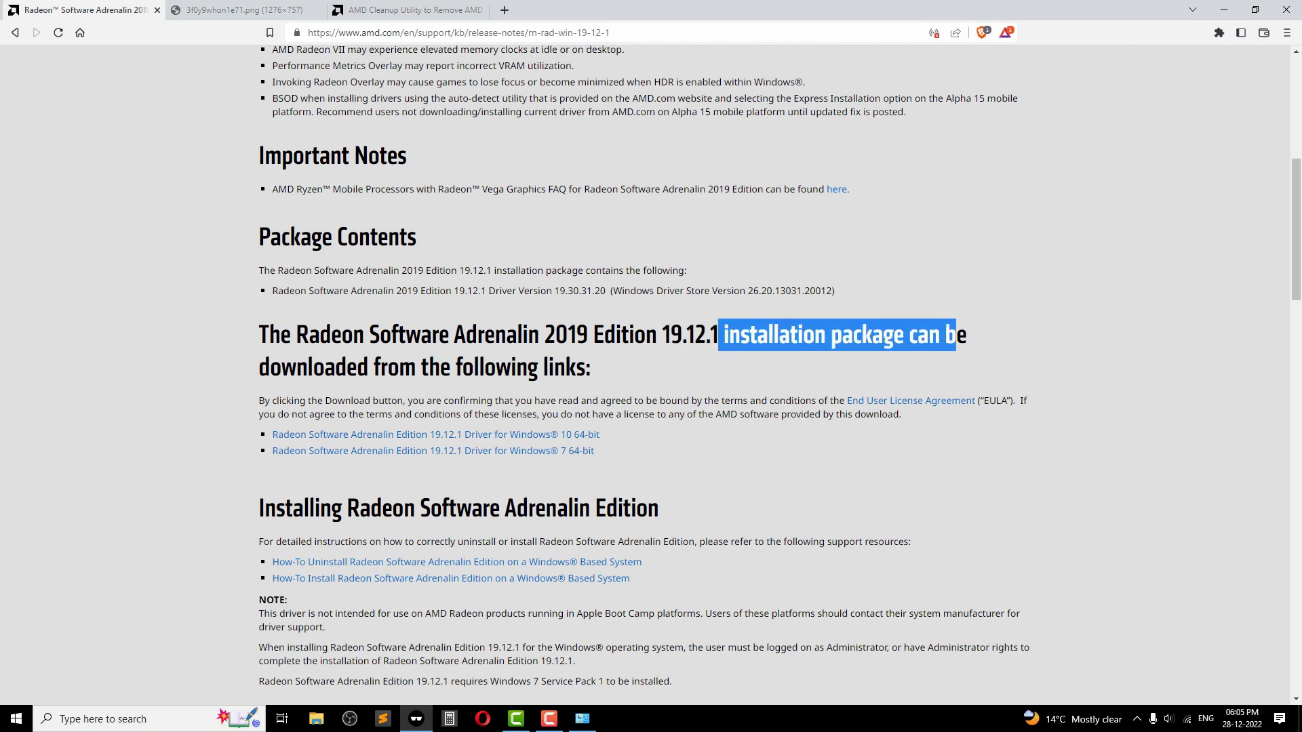
click(956, 334)
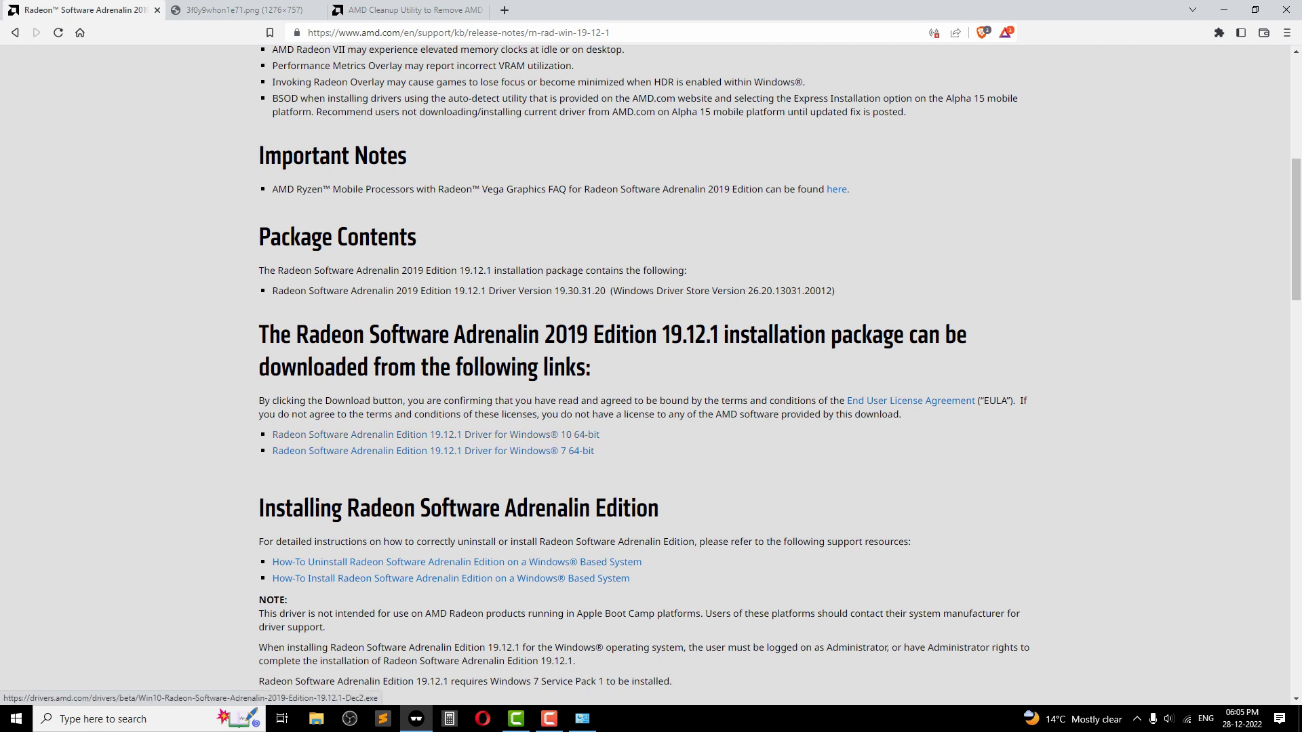
Step: Download the Windows 10 64-bit 19.12.1 package and extract it to the default folder
click(433, 435)
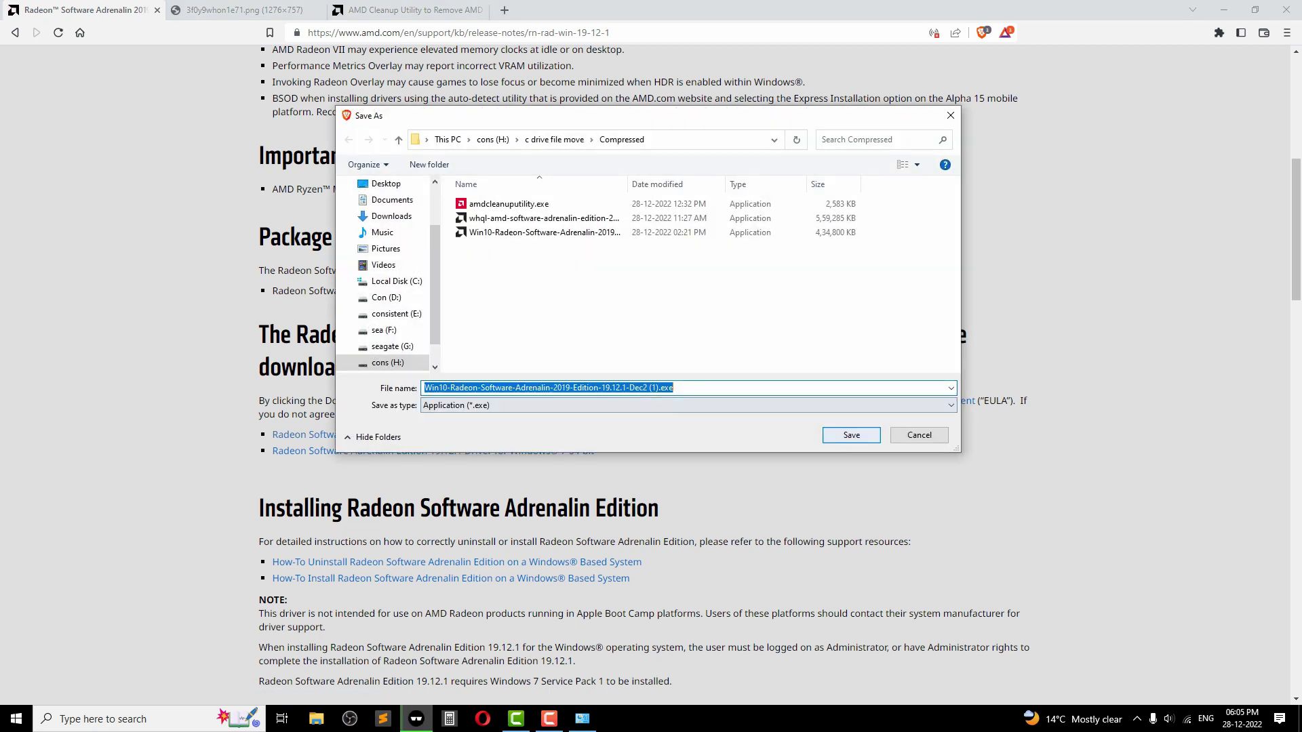
key(Return)
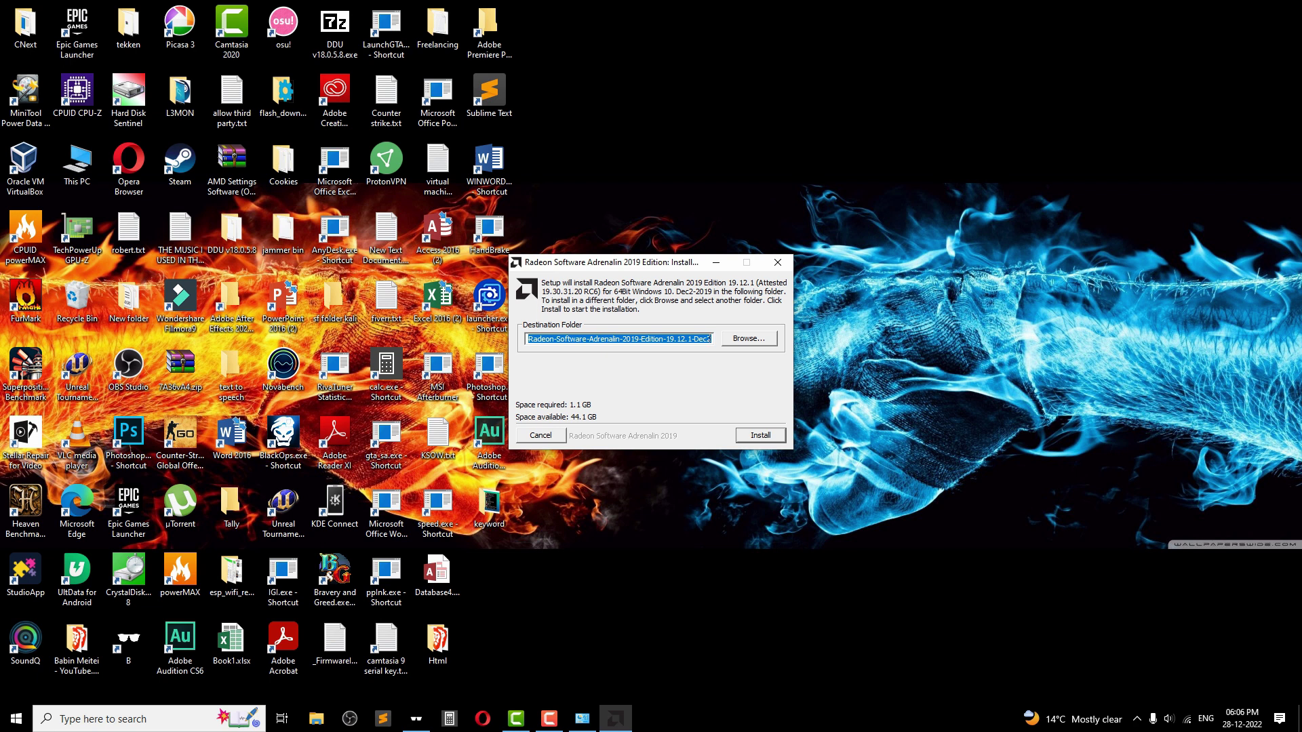
key(Return)
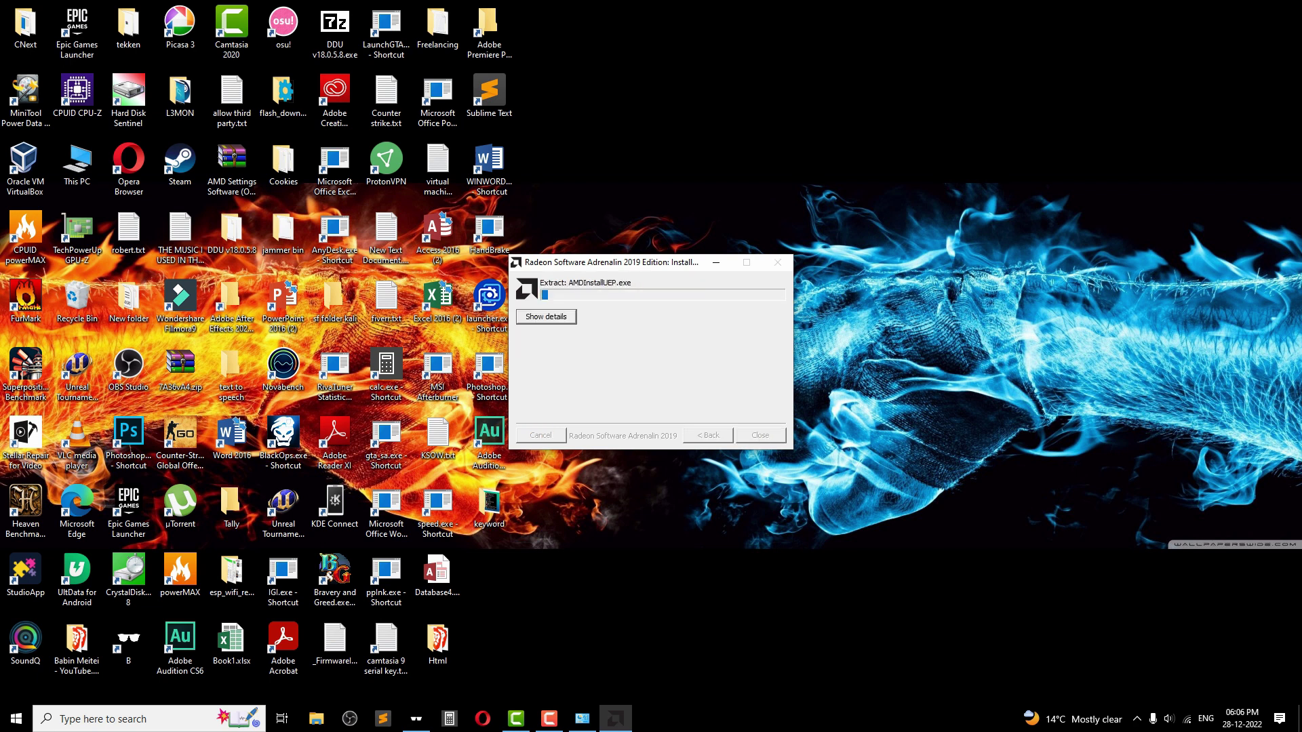
key(Return)
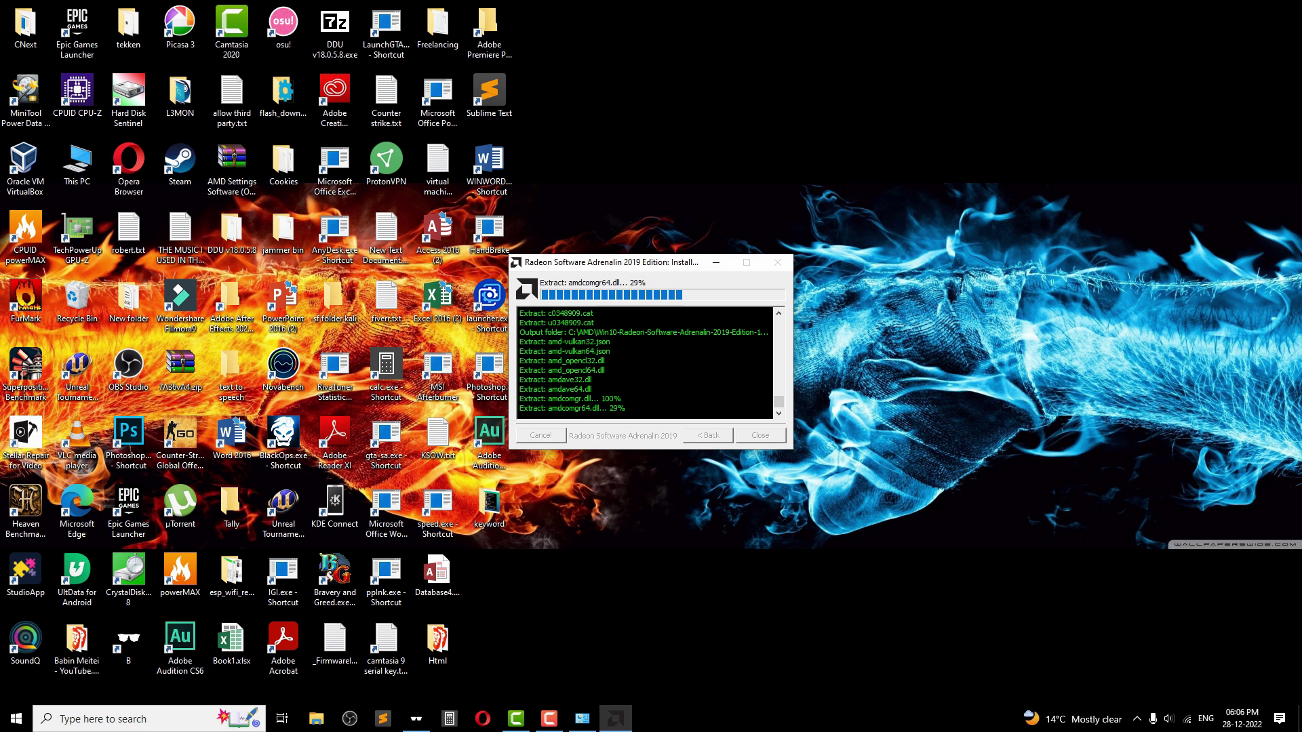
drag(610, 262, 647, 265)
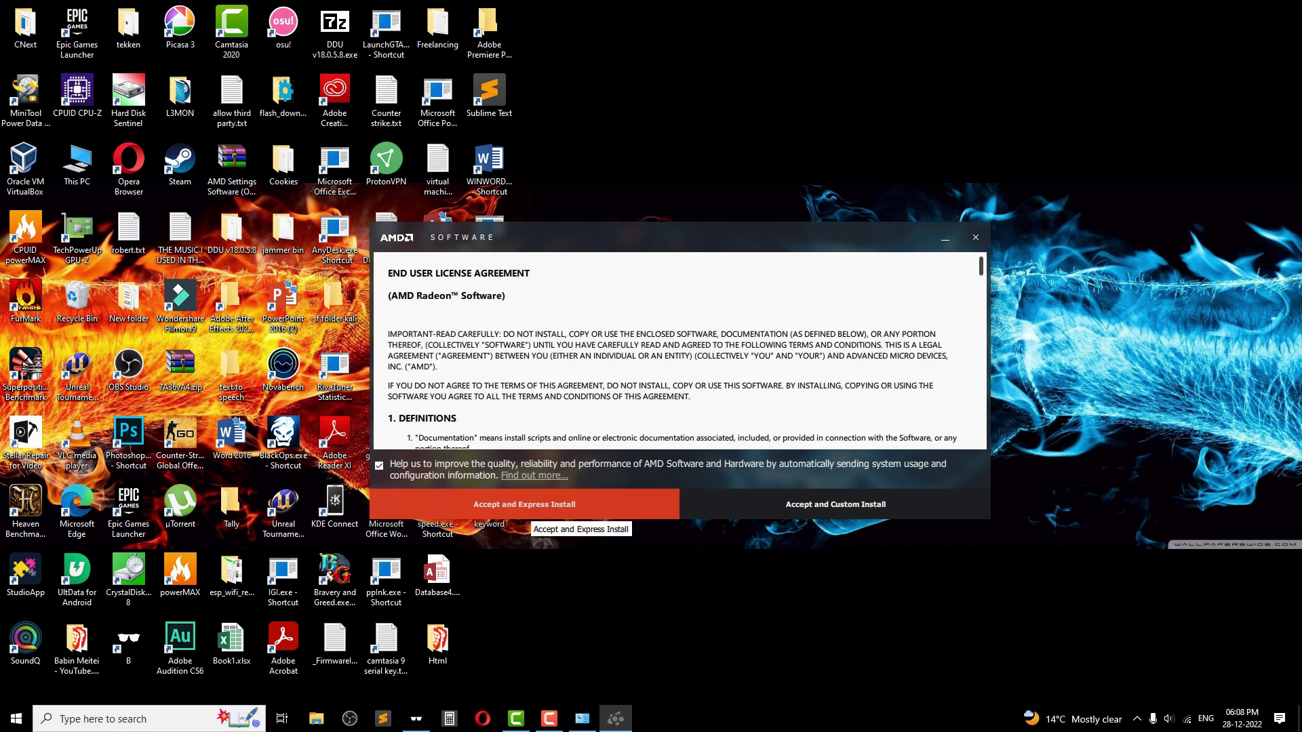
Step: Accept the license and run Express Install of Radeon Software 19.12.1
click(542, 505)
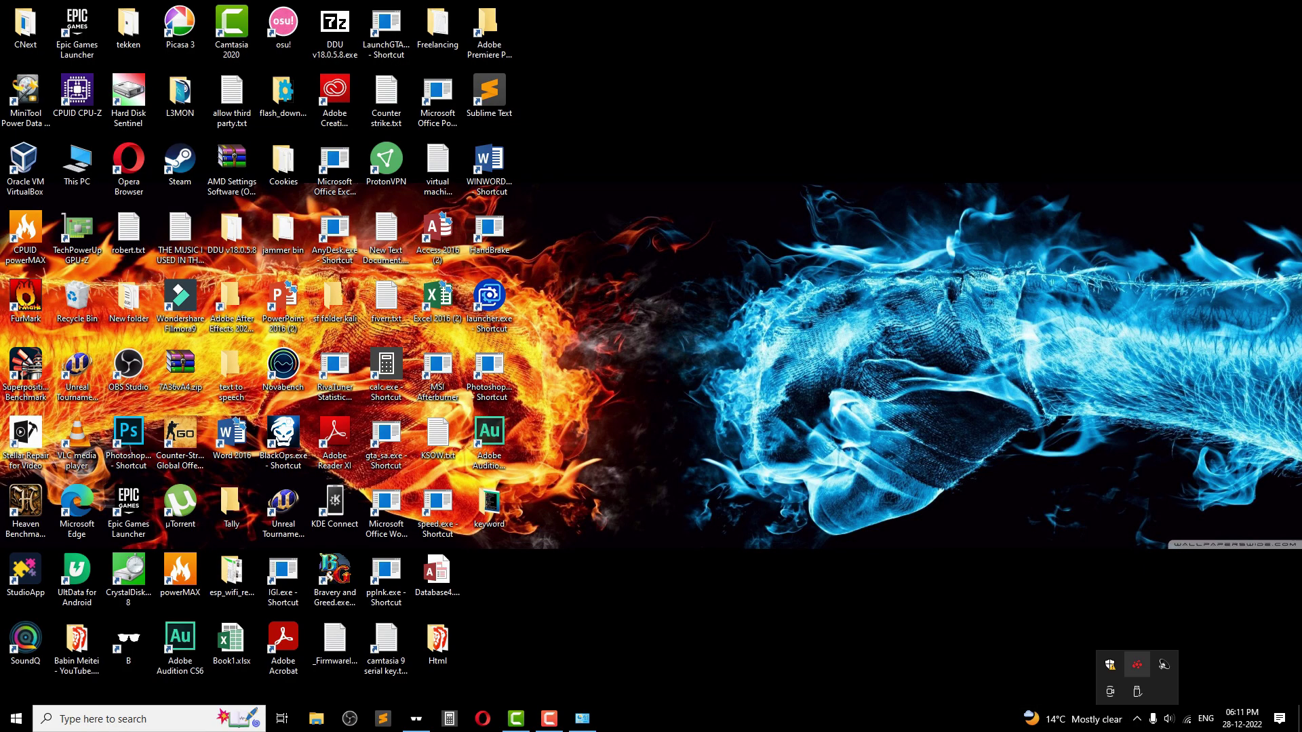
Step: Try launching Radeon Settings from the tray icon and dismiss the 'not available' warning
click(1136, 718)
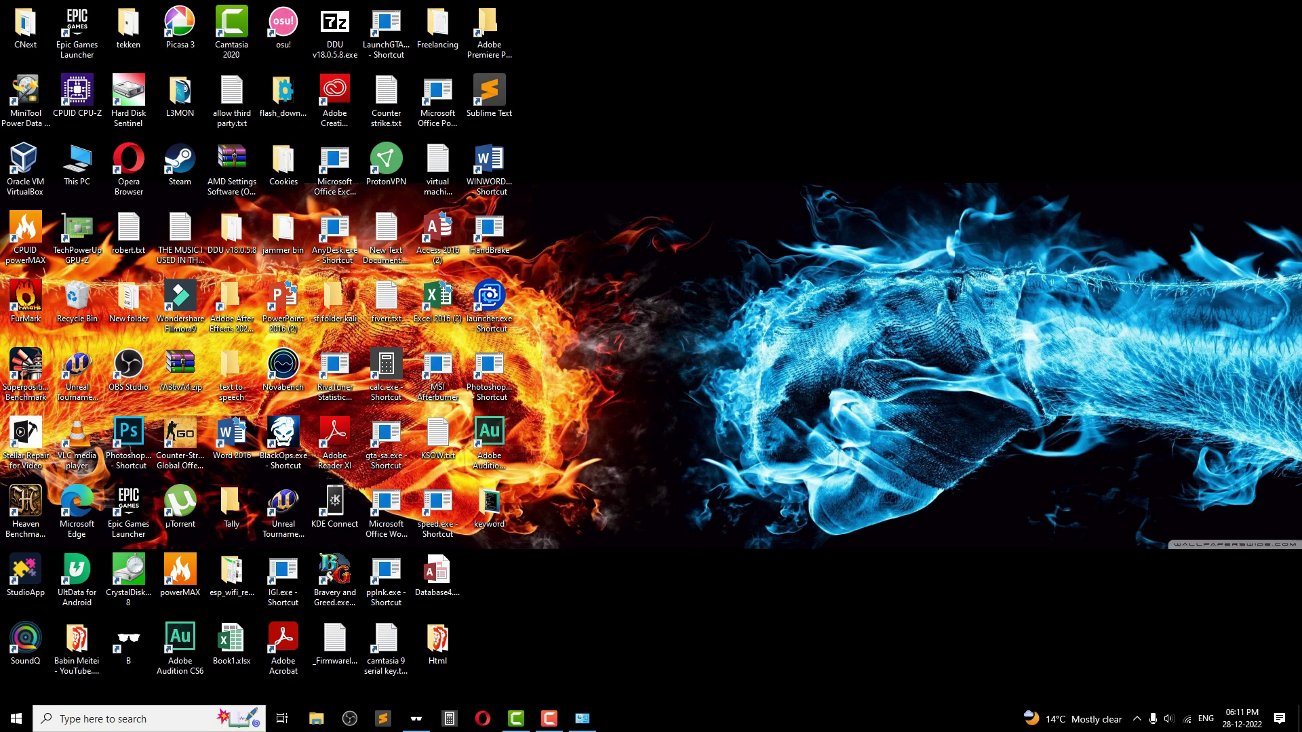
click(1137, 719)
right_click(1137, 664)
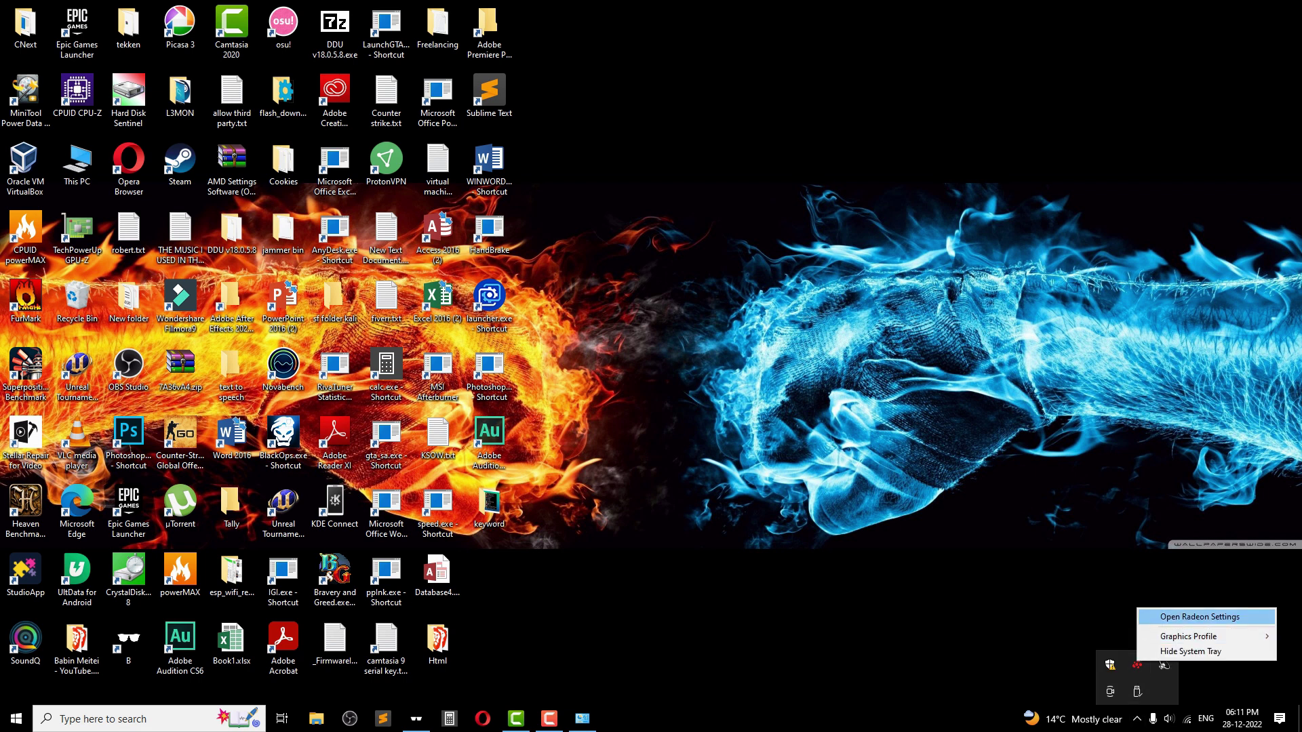
click(1199, 616)
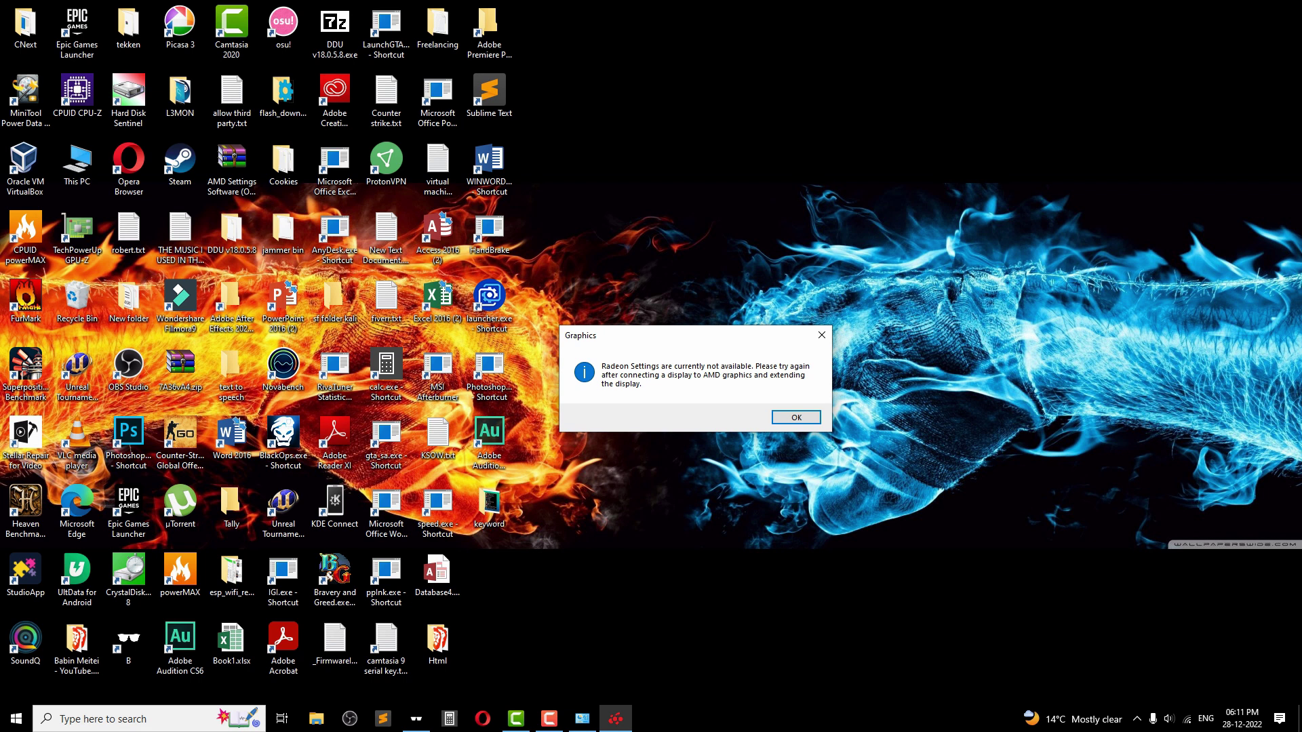
click(821, 335)
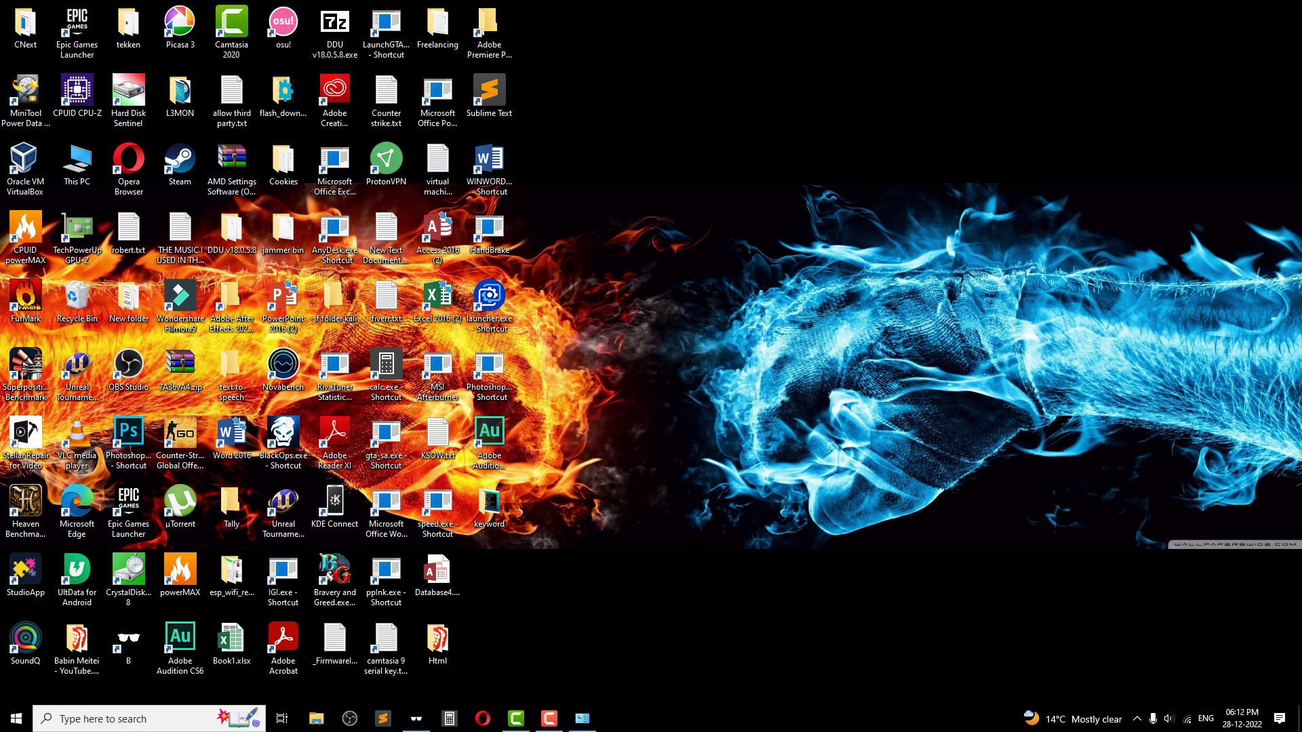
click(549, 718)
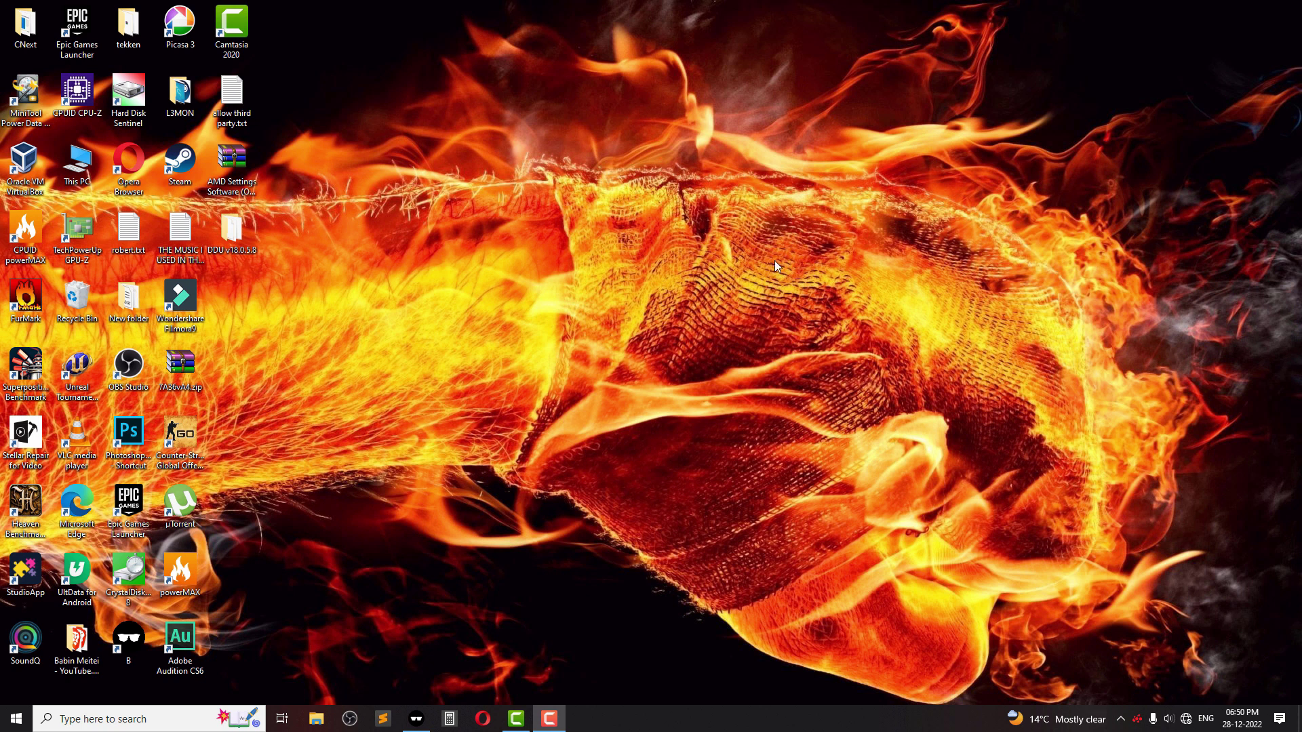
right_click(648, 302)
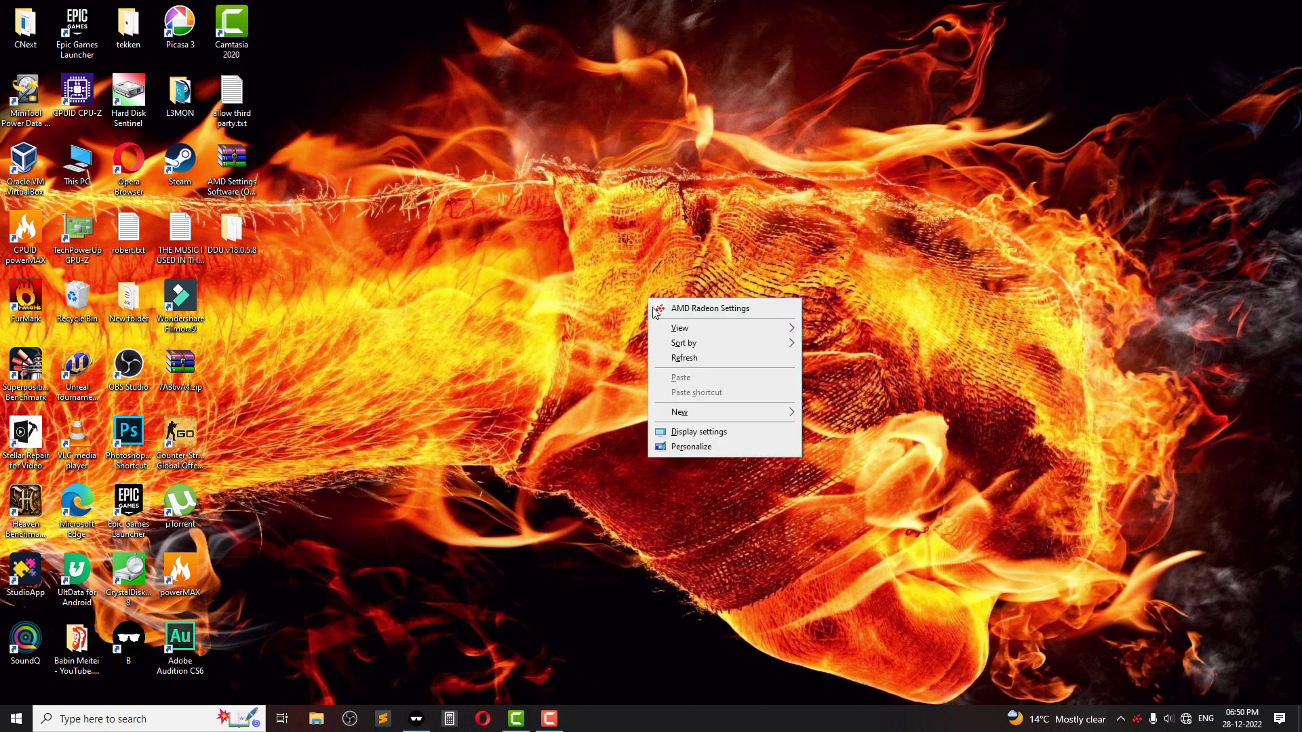
click(715, 309)
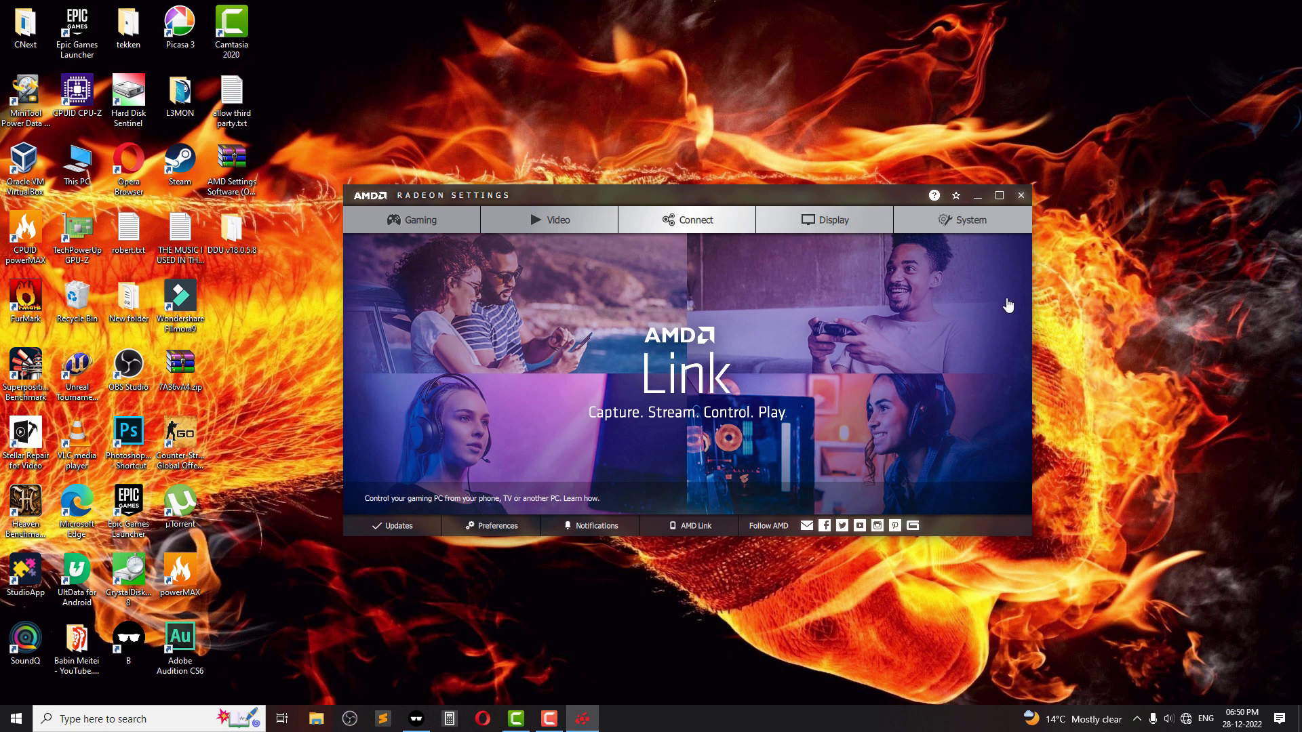
click(949, 225)
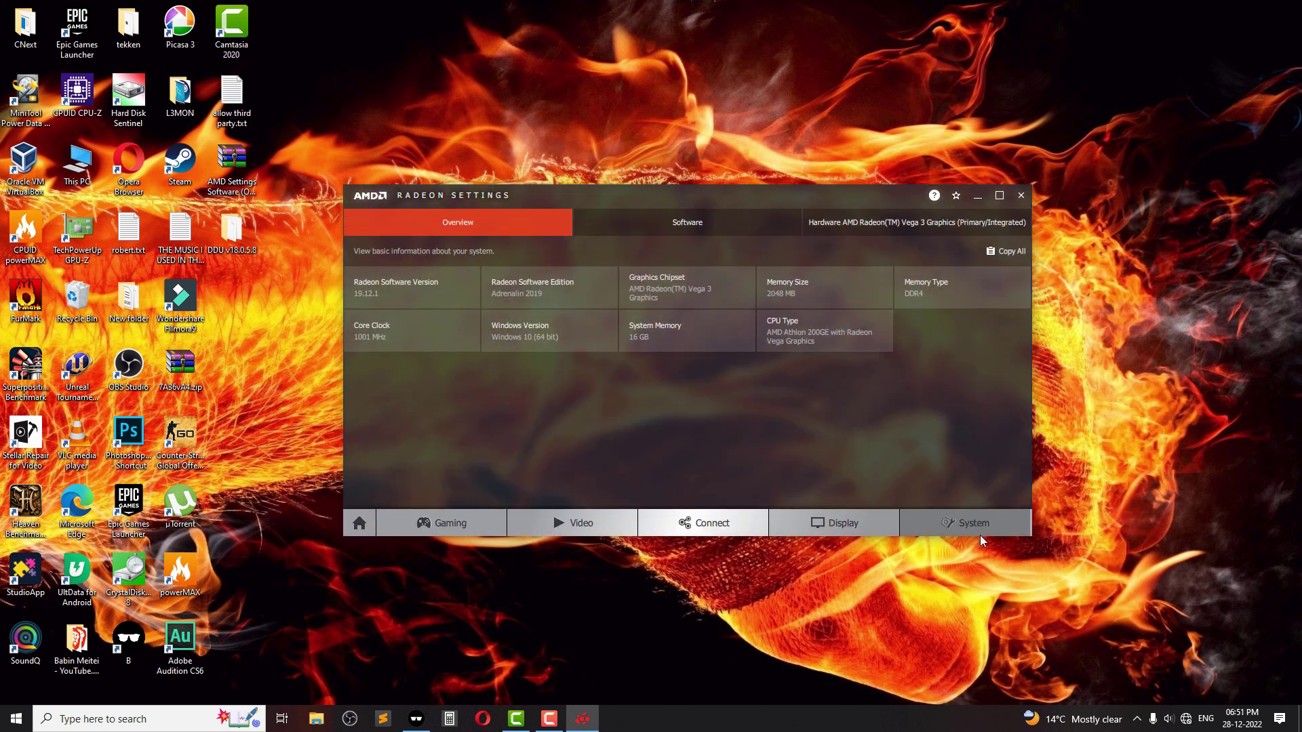
click(684, 225)
click(474, 226)
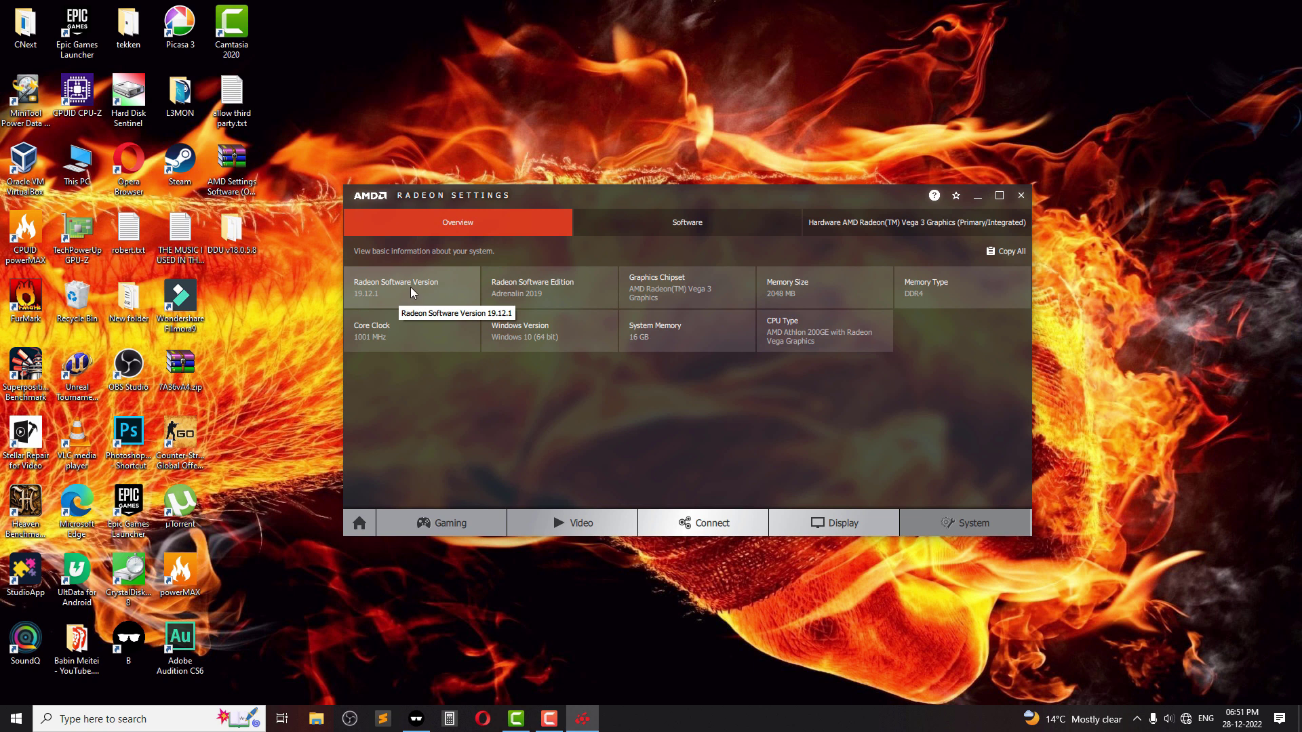
click(669, 225)
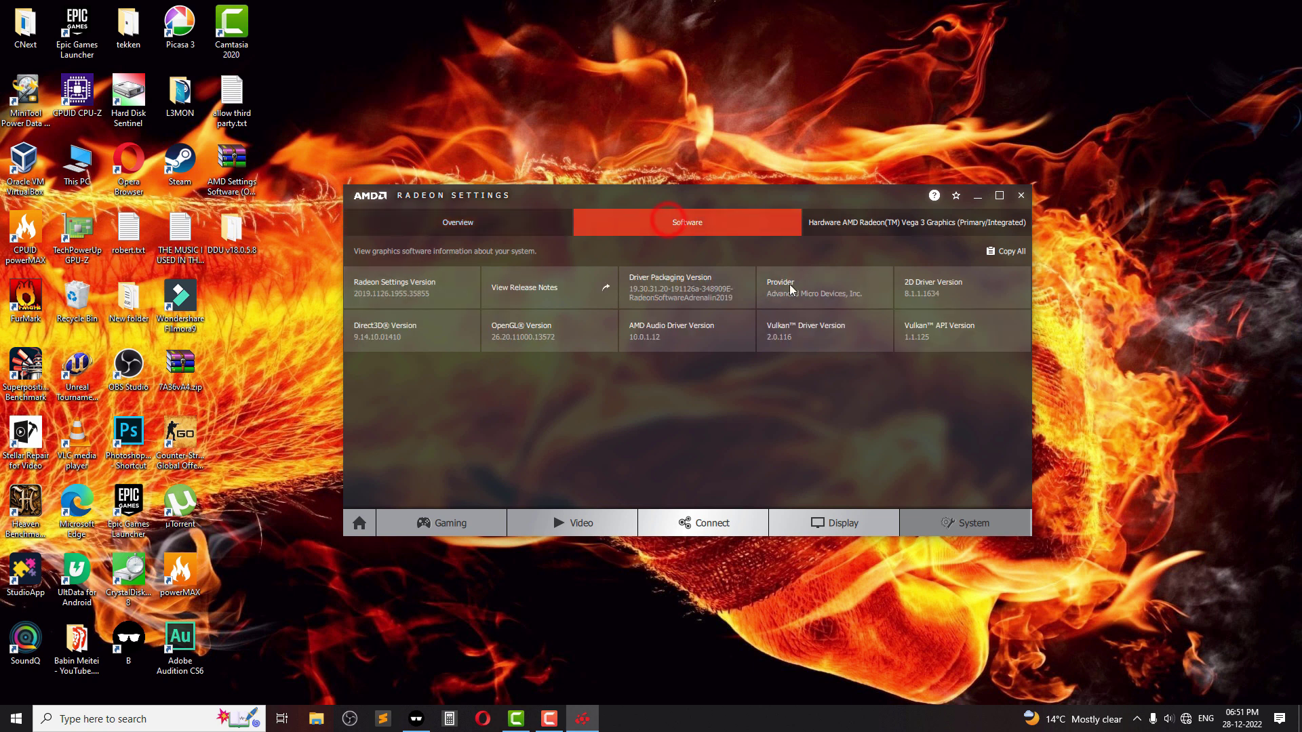
click(373, 520)
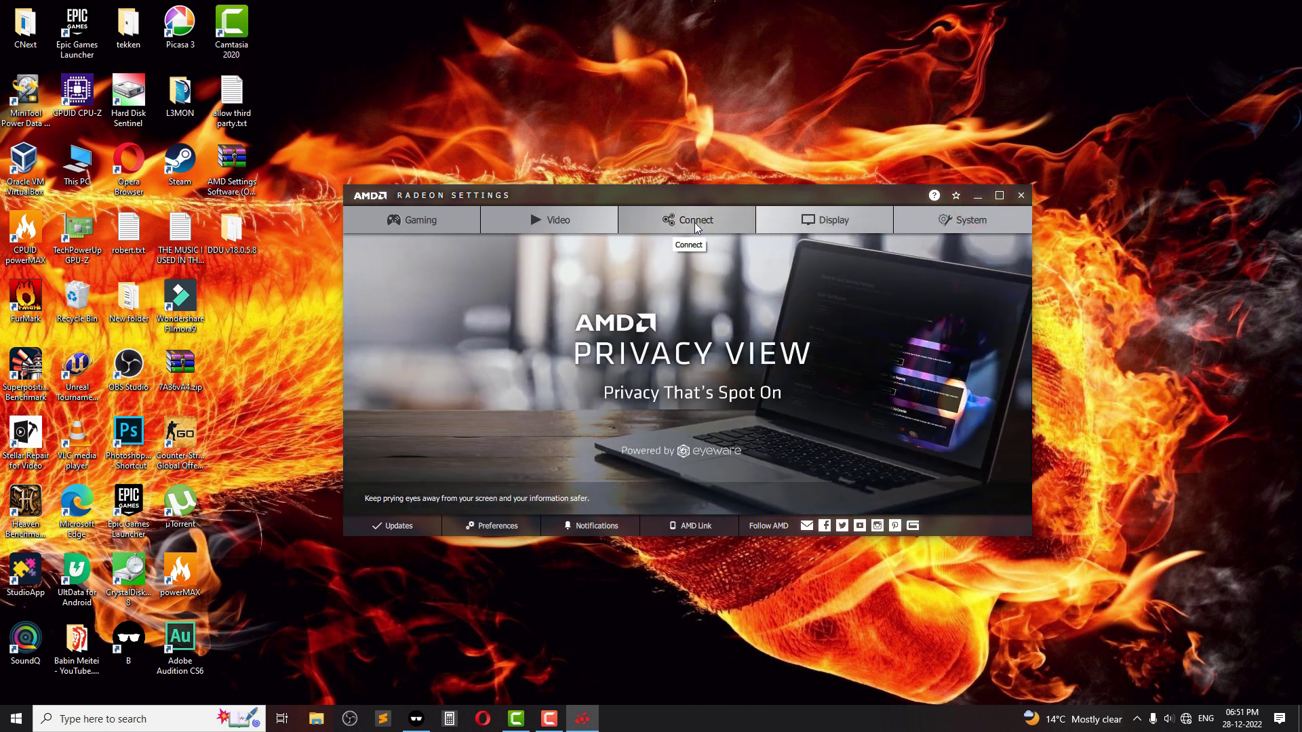
Step: Close Radeon Settings and browse to C:\AMD\...19.12.1\Packages\Drivers\Display\WT6A_INF\B349181
click(1020, 195)
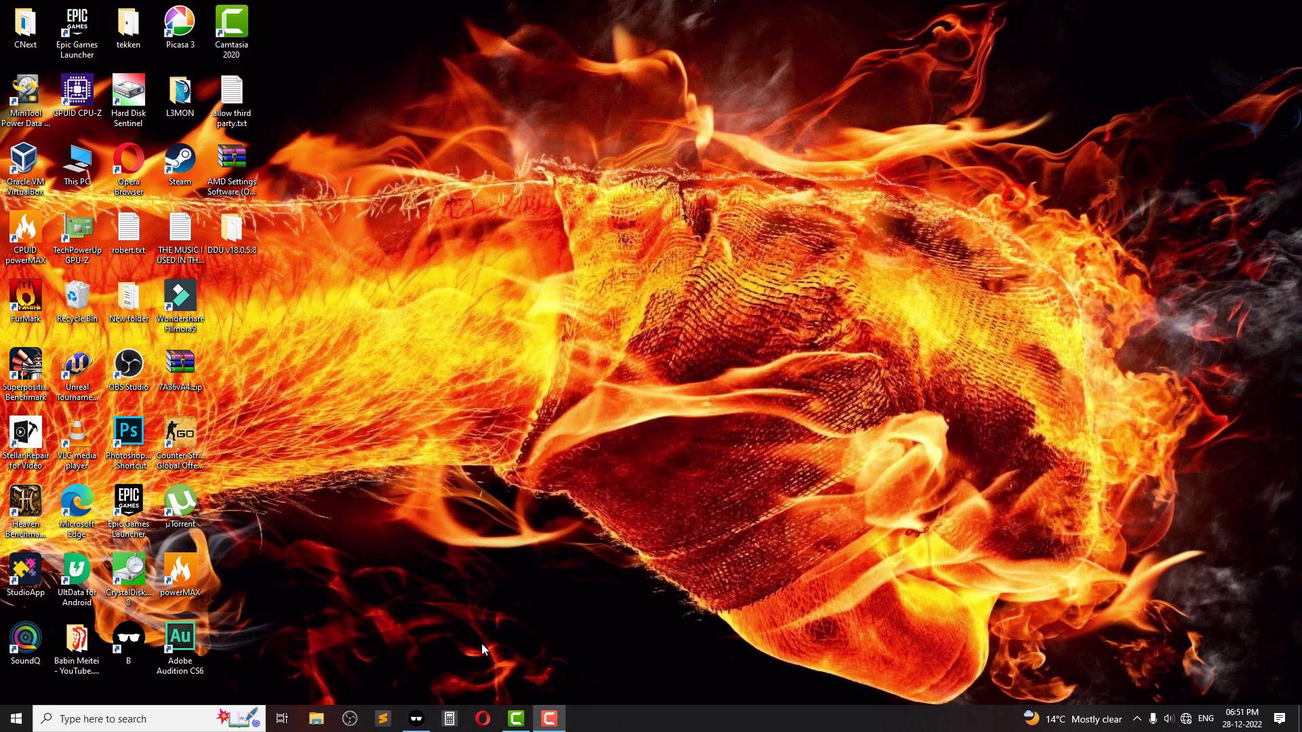
click(319, 720)
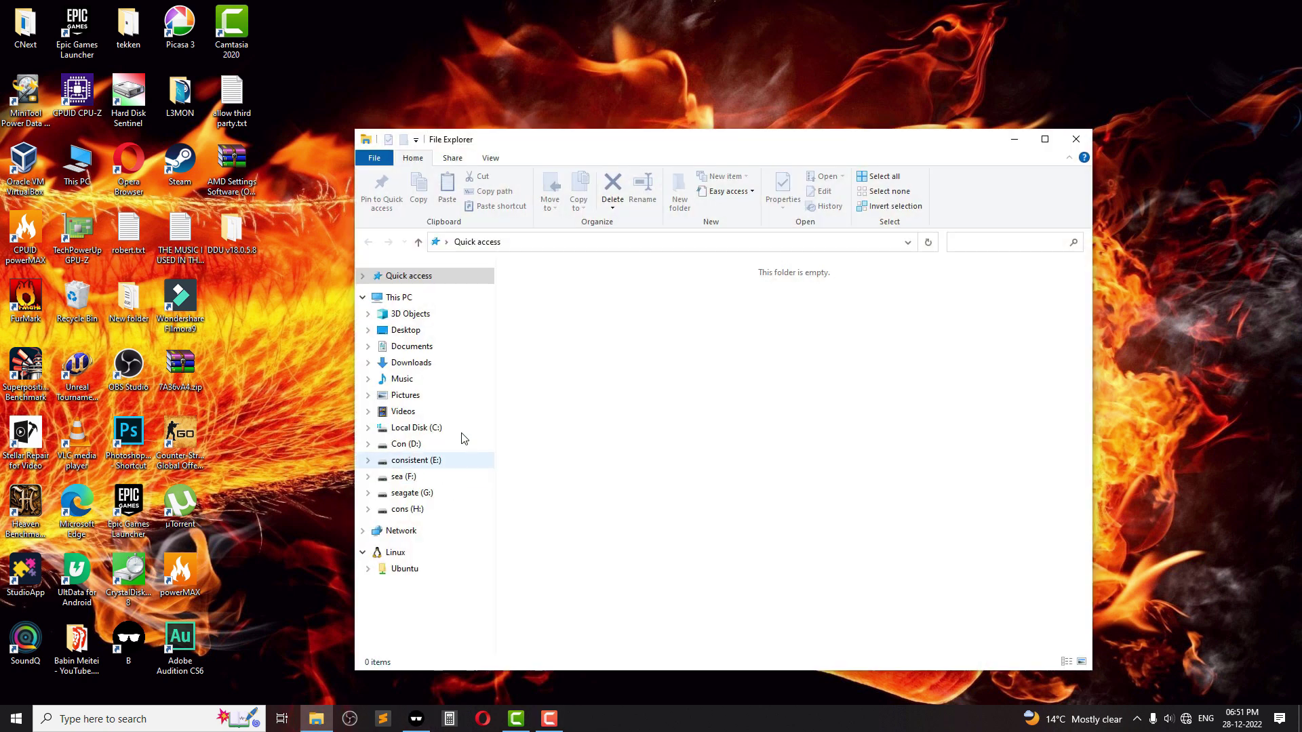
click(418, 434)
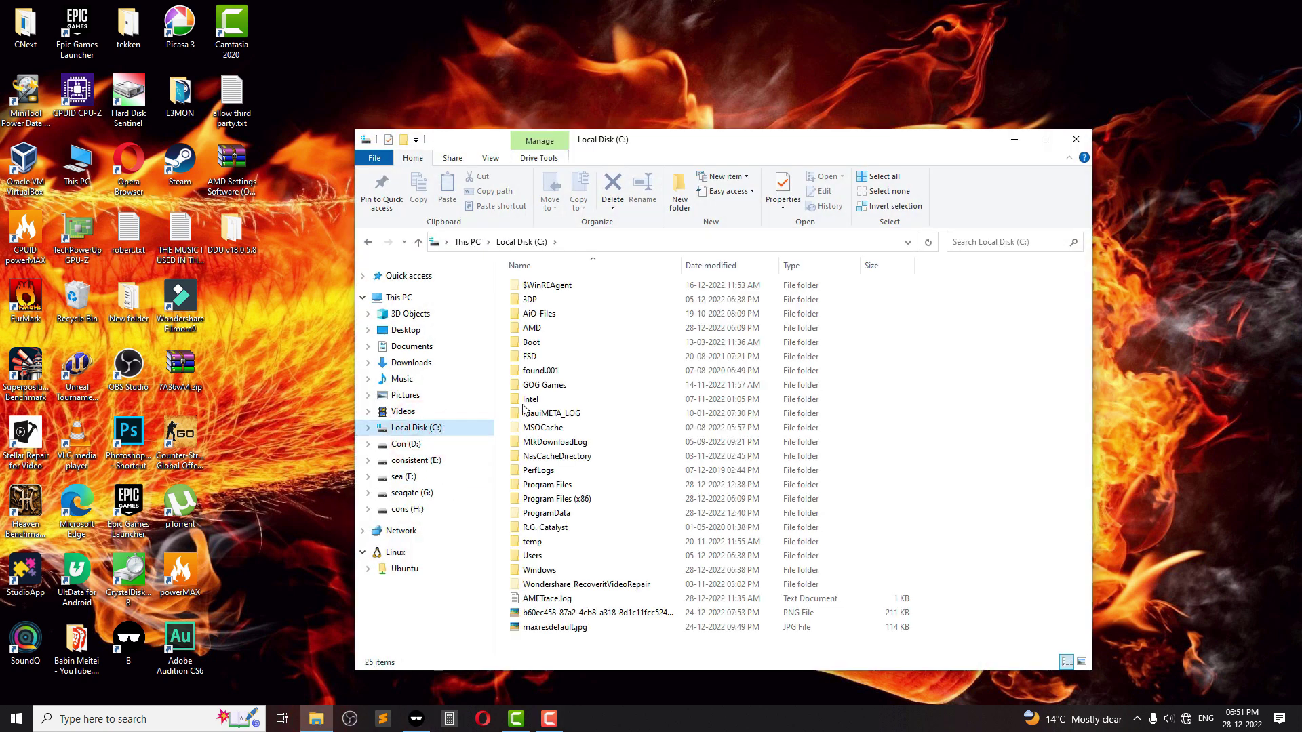
double_click(549, 328)
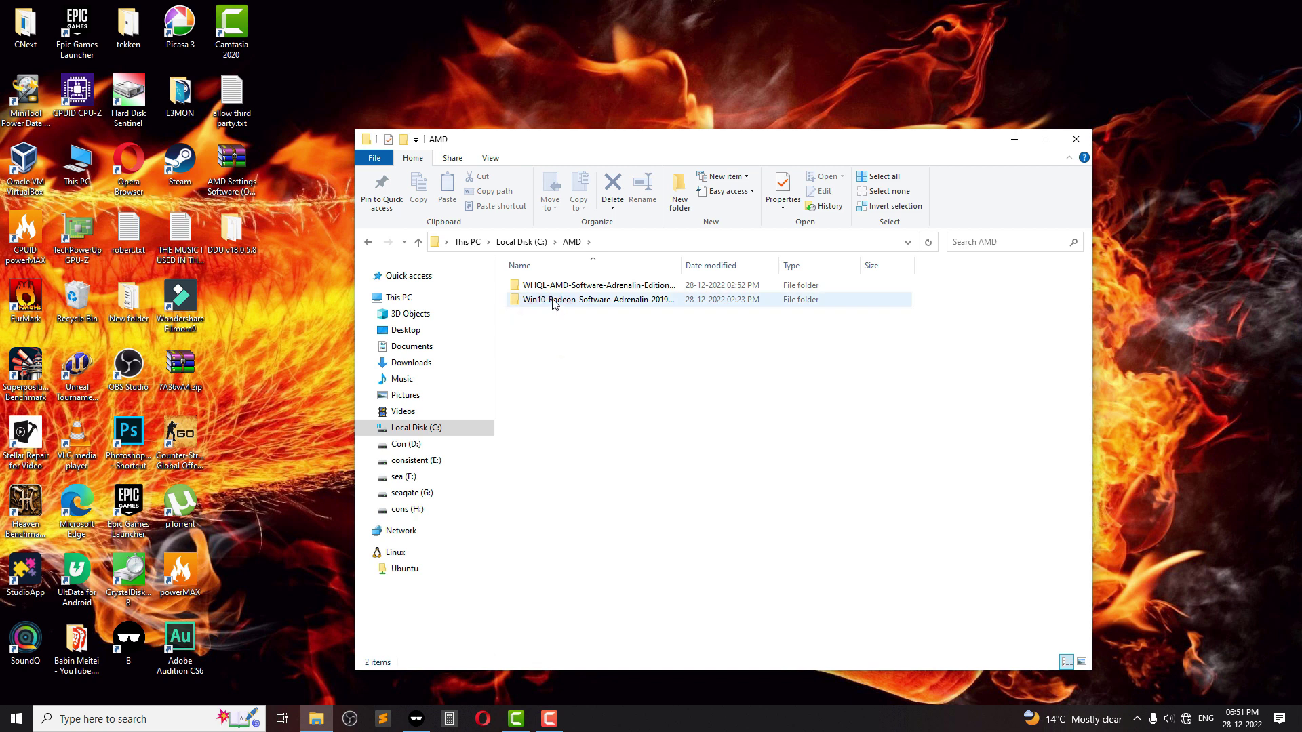
double_click(646, 301)
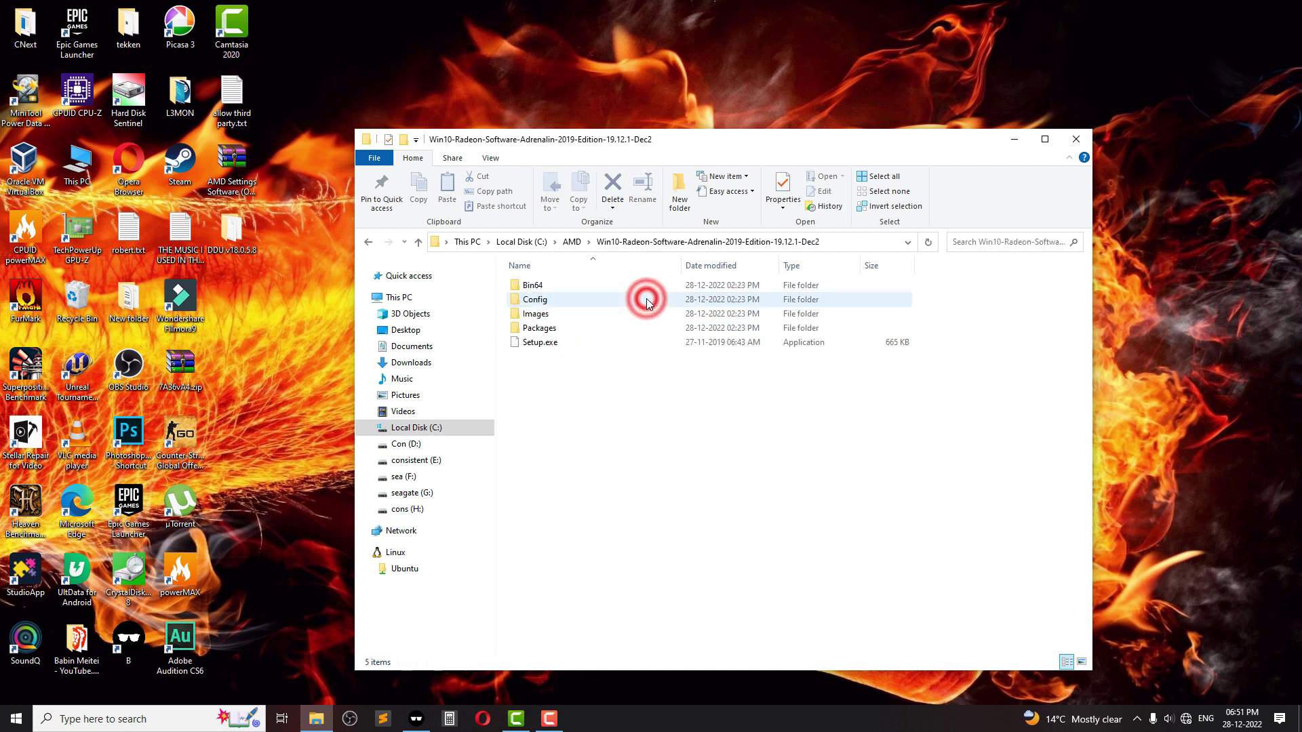
click(569, 330)
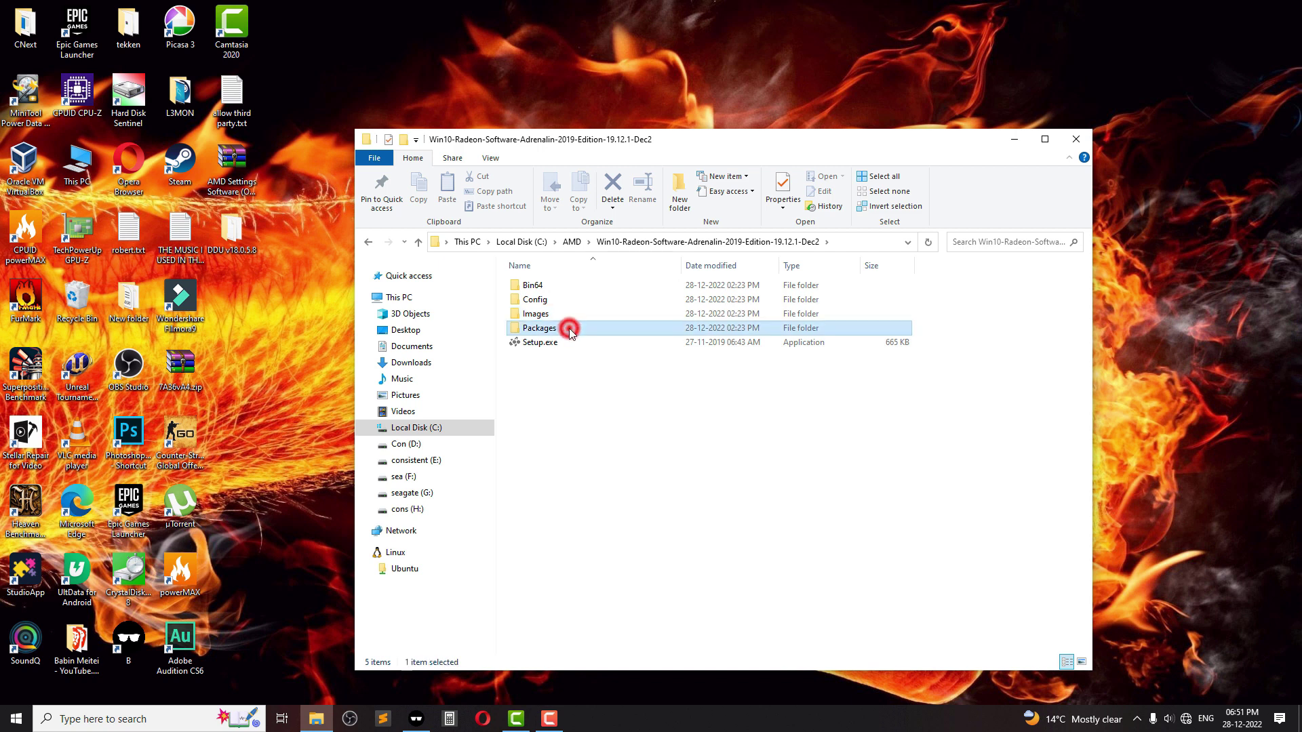
double_click(569, 331)
double_click(547, 298)
click(557, 302)
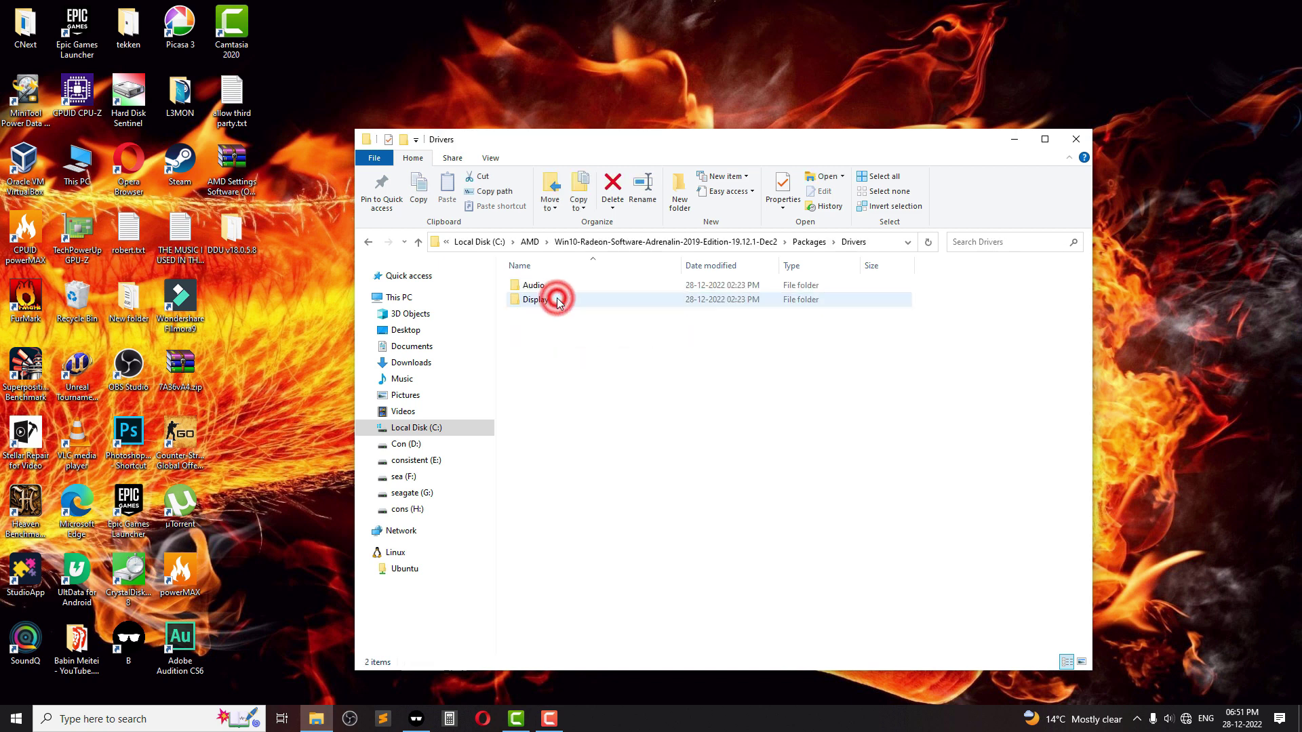
double_click(556, 300)
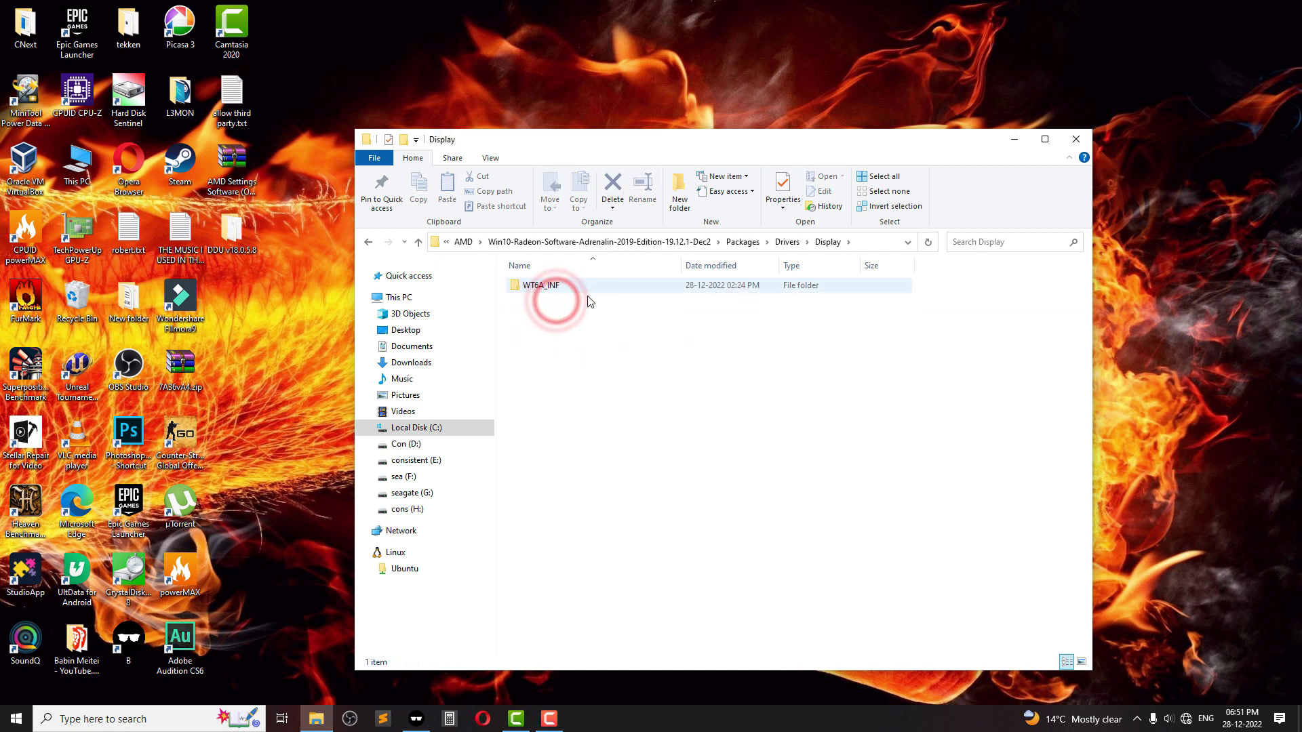
double_click(557, 285)
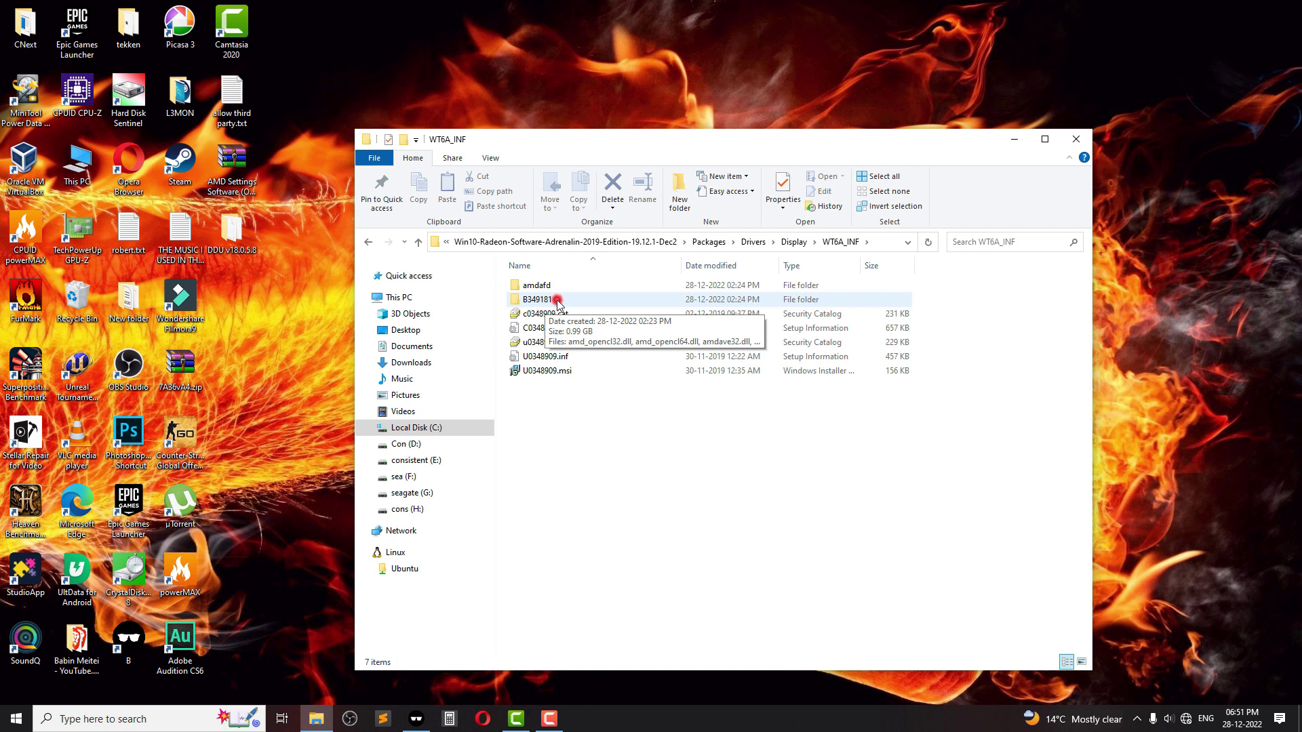
double_click(557, 302)
Step: Scroll through the B349181 folder's 149 files to locate ccc2_install.exe
scroll(594, 387, down, 5)
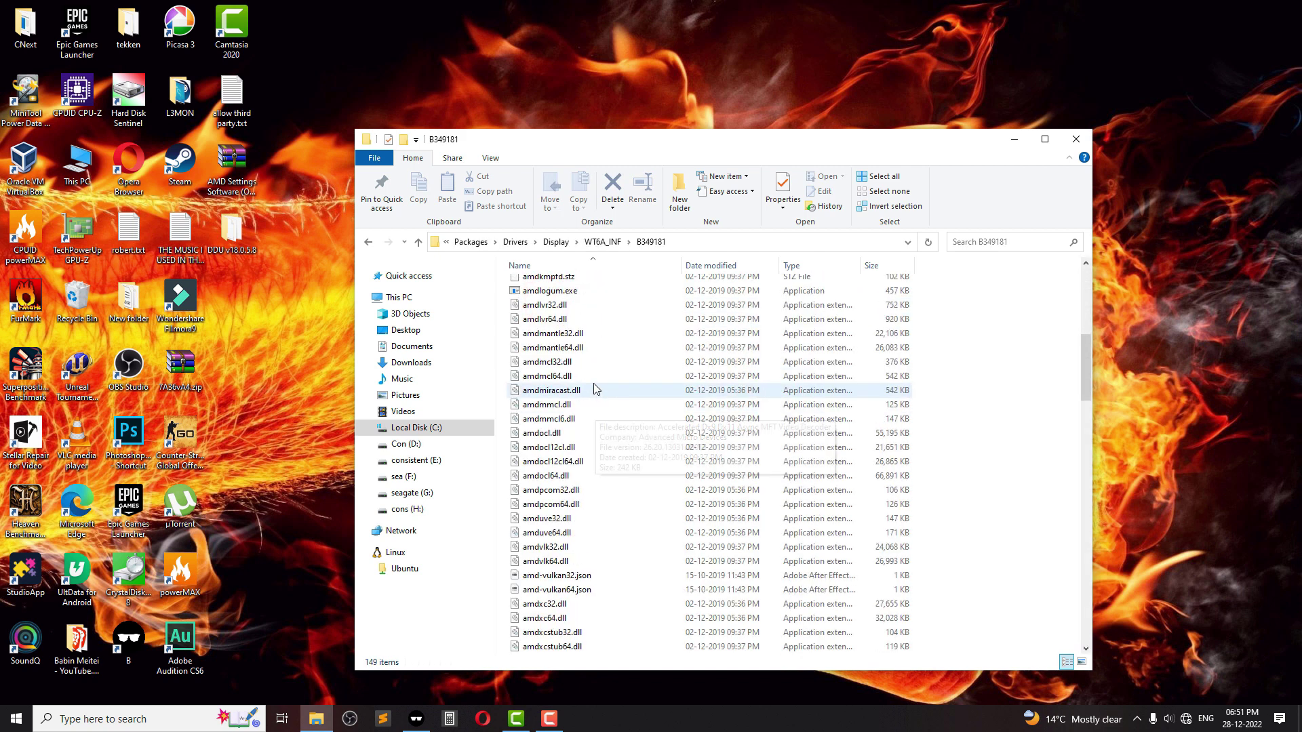
scroll(594, 387, down, 6)
scroll(594, 387, down, 6)
scroll(594, 387, down, 6)
scroll(594, 387, down, 6)
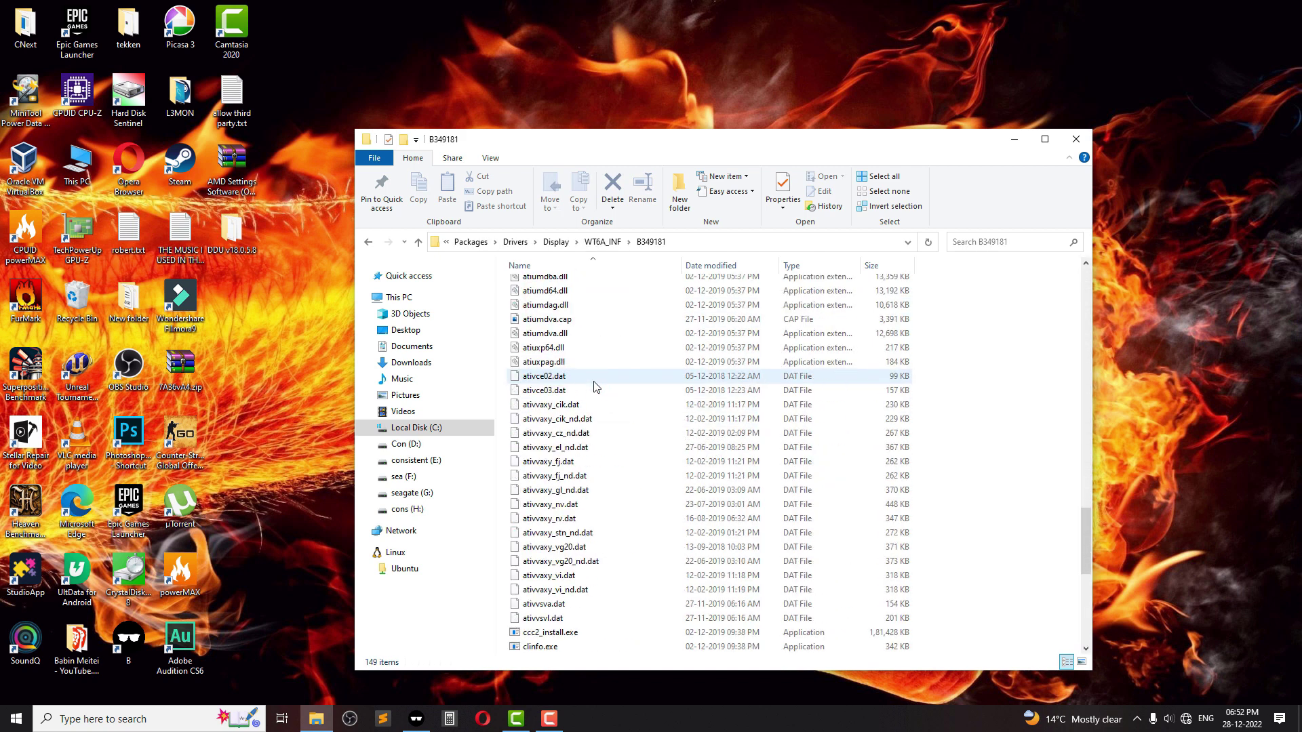
scroll(595, 386, down, 7)
scroll(595, 387, down, 3)
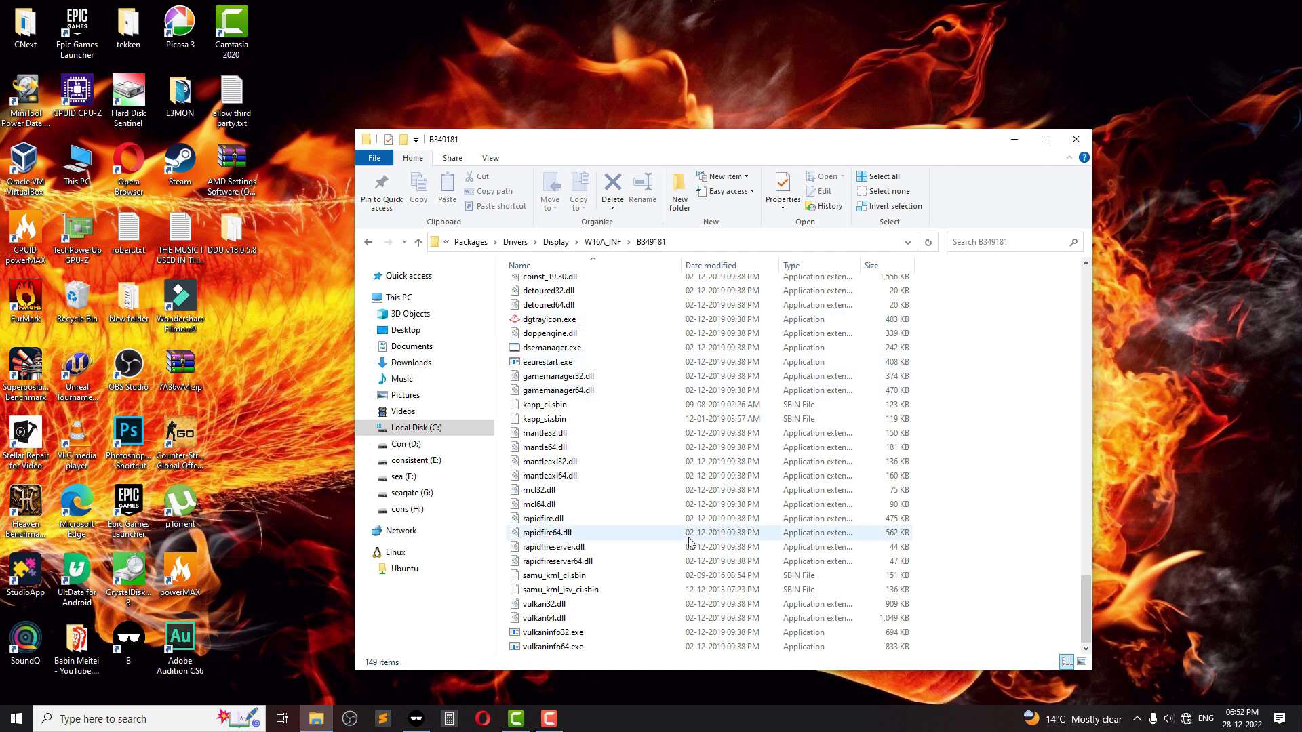
scroll(684, 535, up, 5)
scroll(675, 515, up, 5)
scroll(667, 498, up, 5)
scroll(659, 486, up, 4)
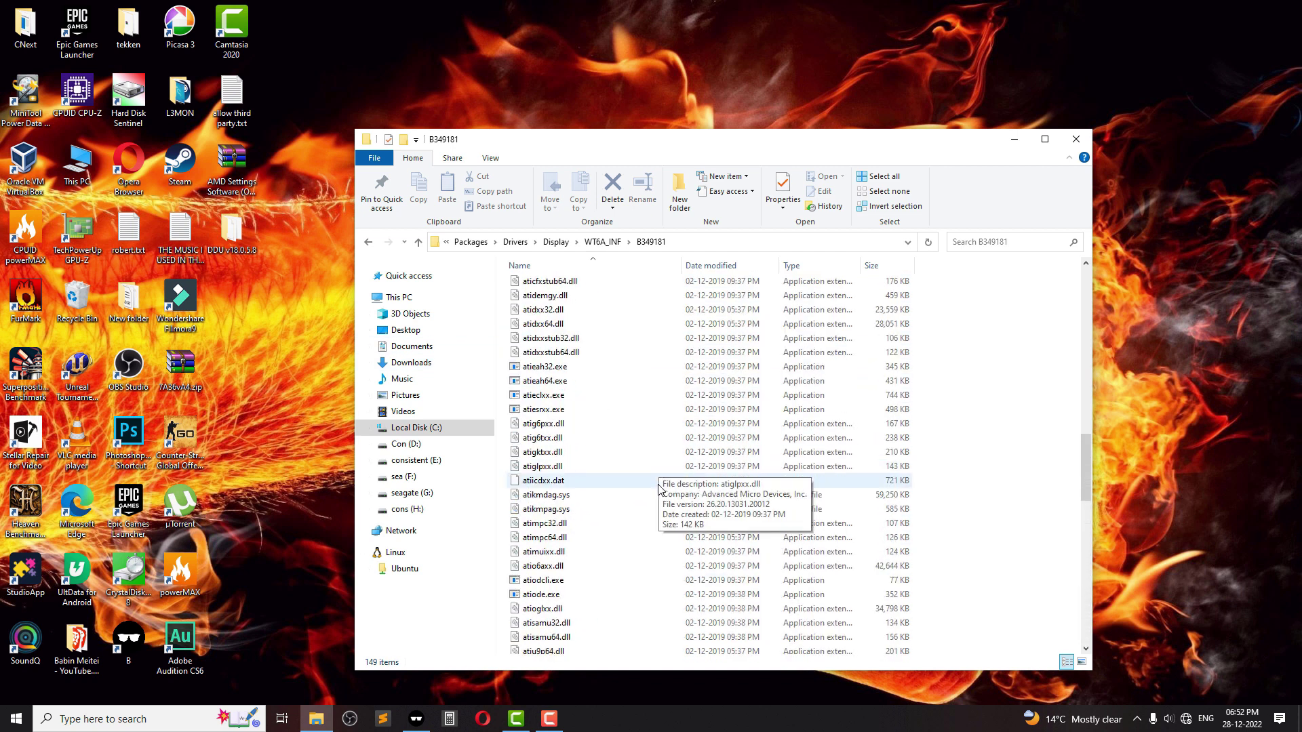
scroll(661, 483, up, 5)
scroll(663, 478, up, 5)
scroll(664, 473, up, 5)
scroll(665, 468, up, 5)
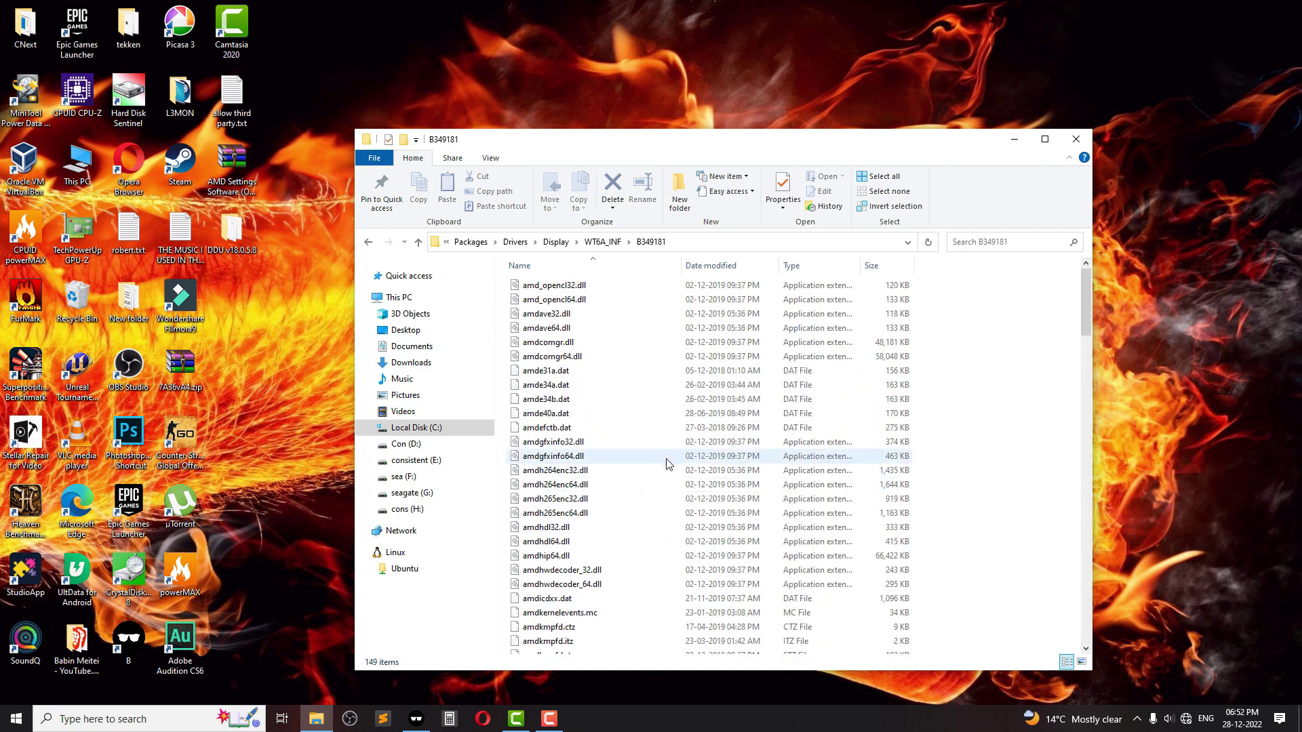
scroll(671, 468, down, 20)
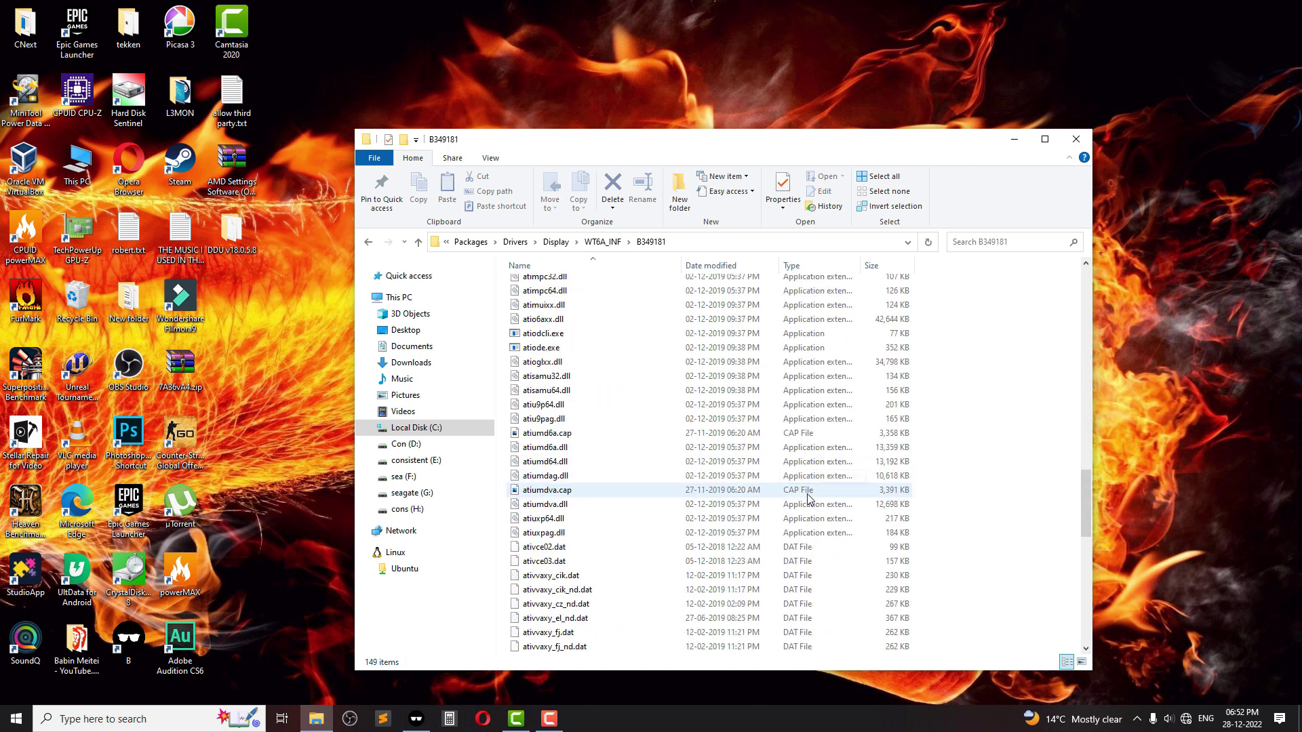
scroll(806, 498, down, 7)
scroll(780, 495, down, 6)
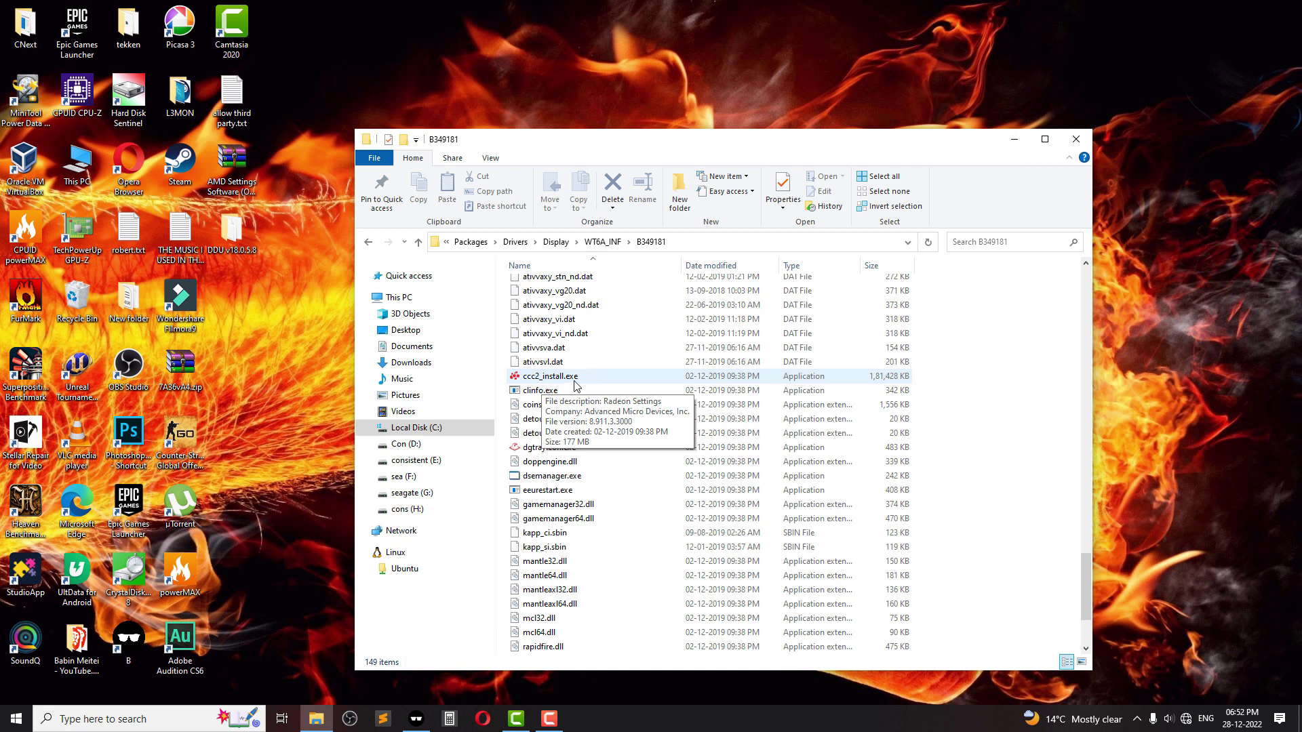
Step: Run ccc2_install.exe, watch its extraction log, and close setup once it reports Completed
click(572, 382)
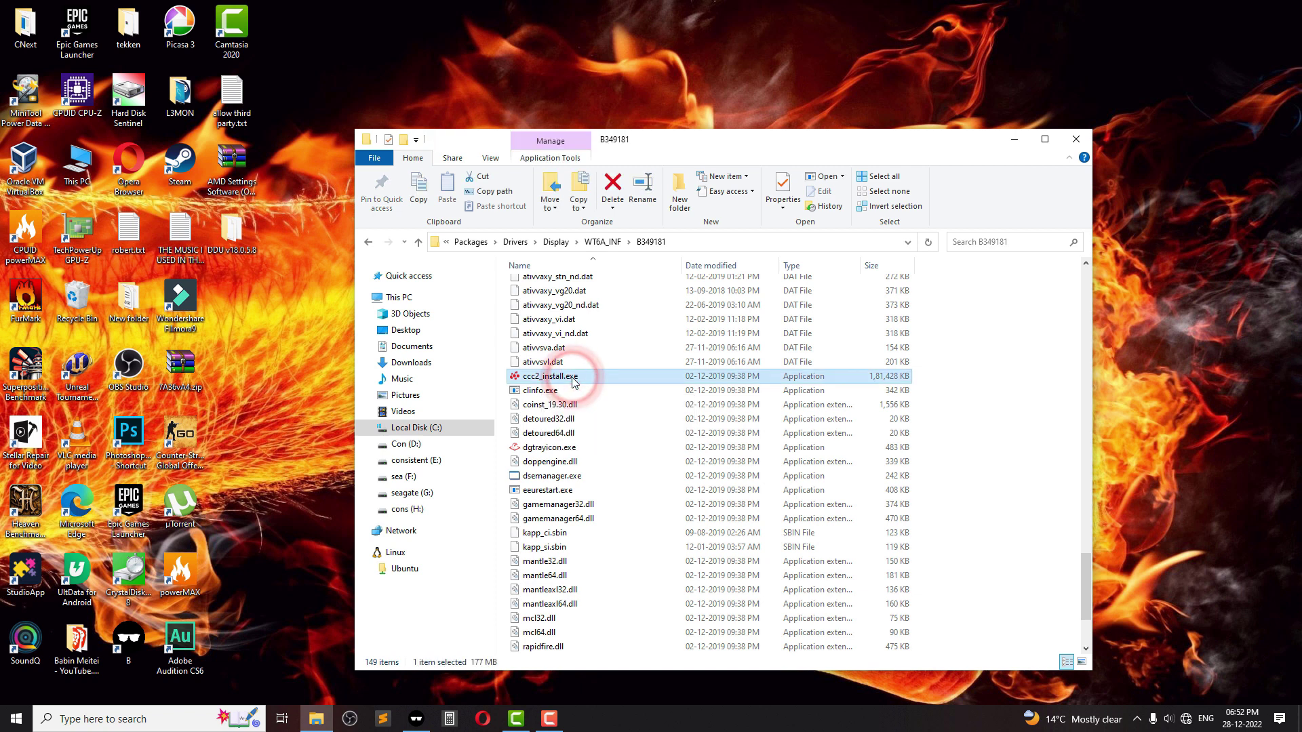
double_click(572, 377)
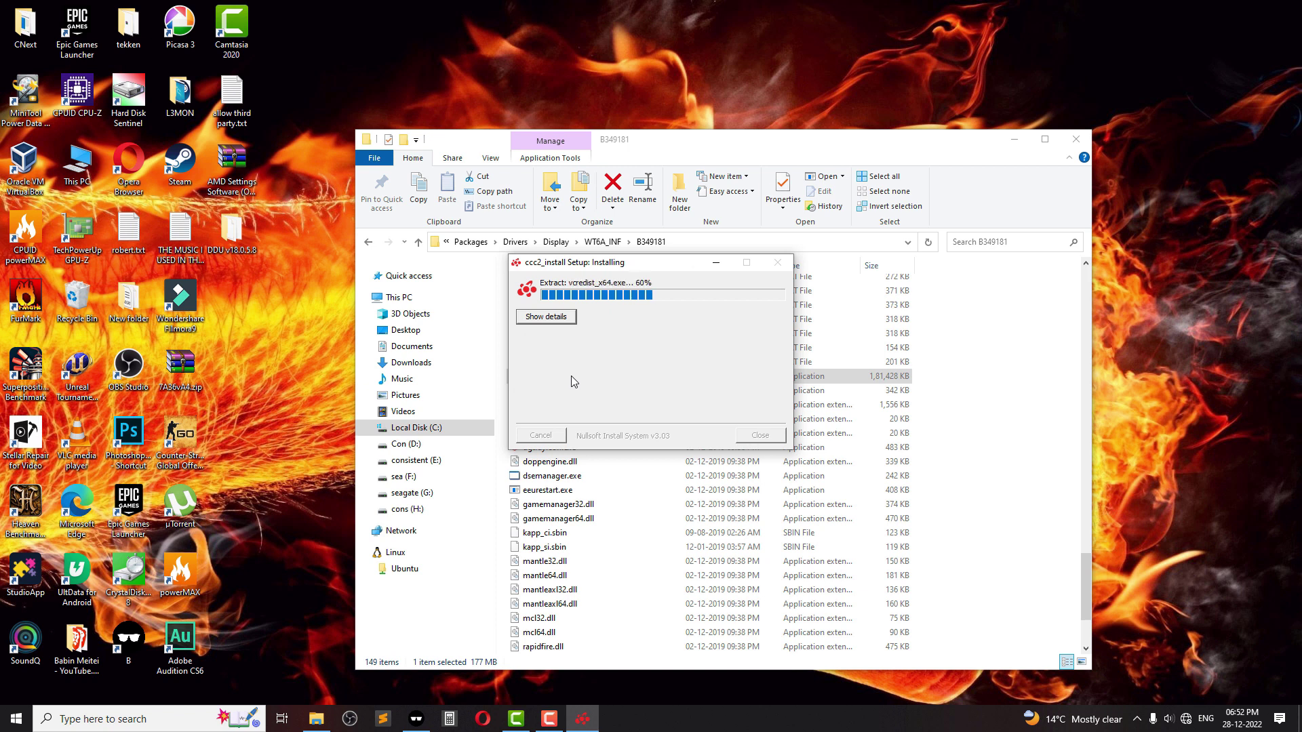
click(552, 322)
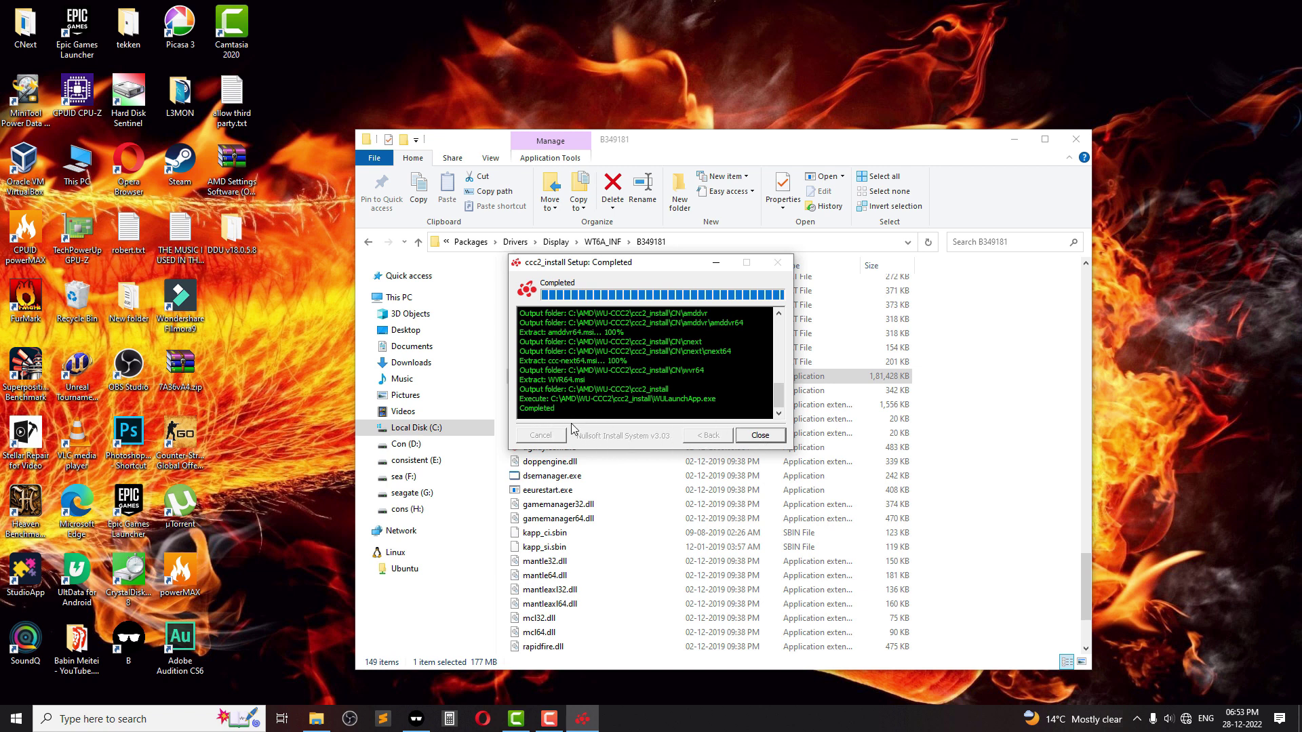
click(760, 435)
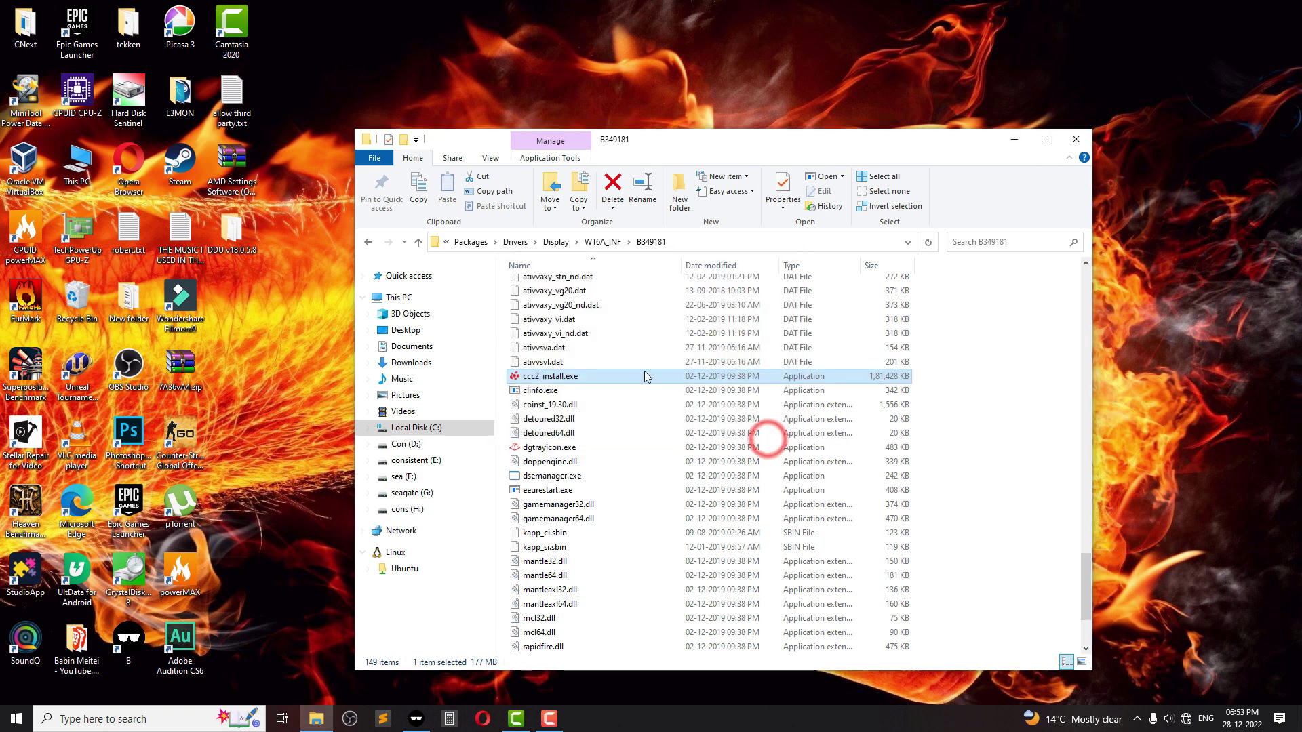
Step: Close File Explorer and launch AMD Radeon Settings from the desktop context menu
click(1076, 138)
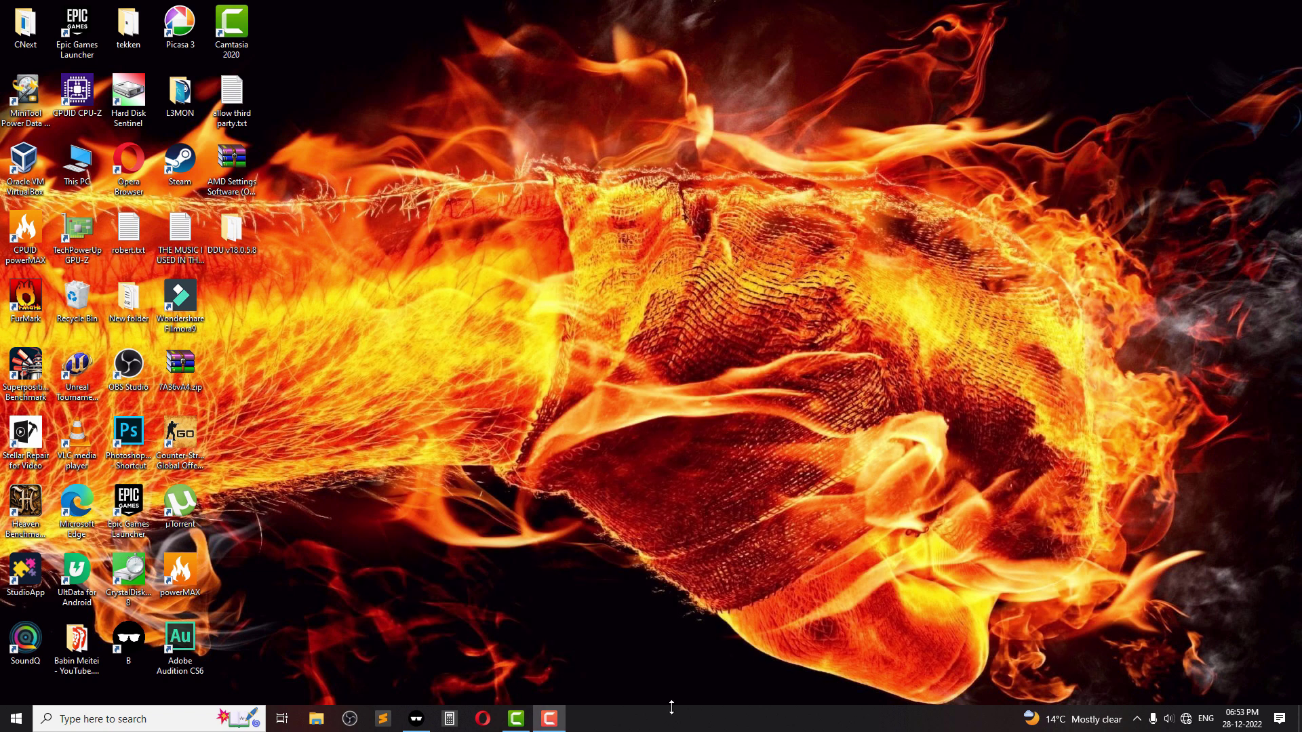
click(1136, 719)
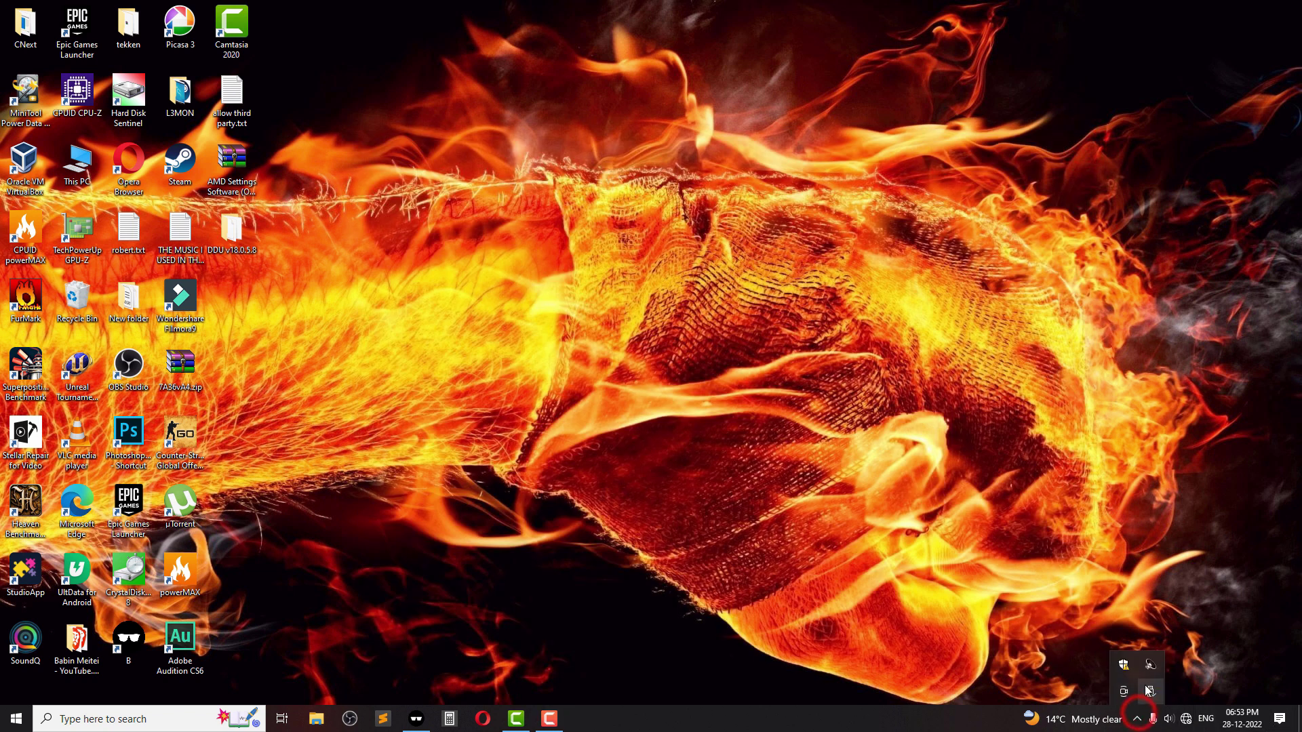
right_click(463, 238)
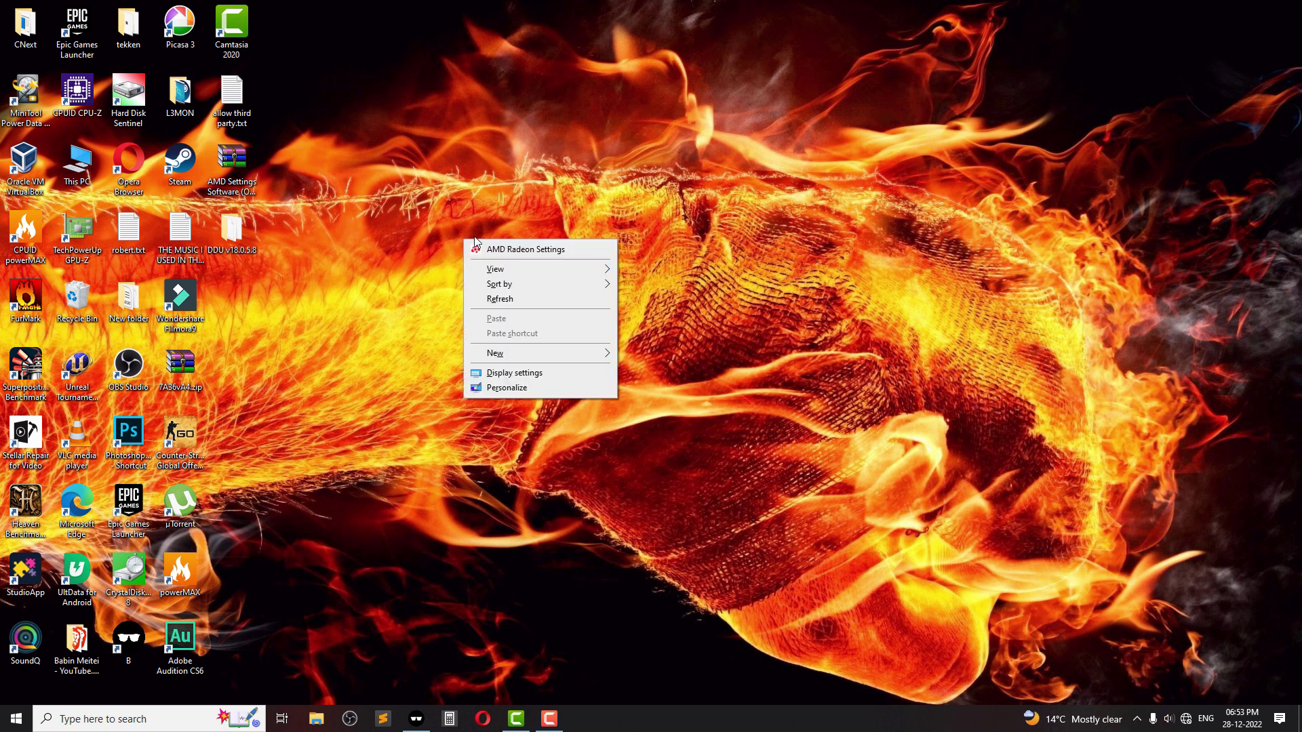
click(525, 250)
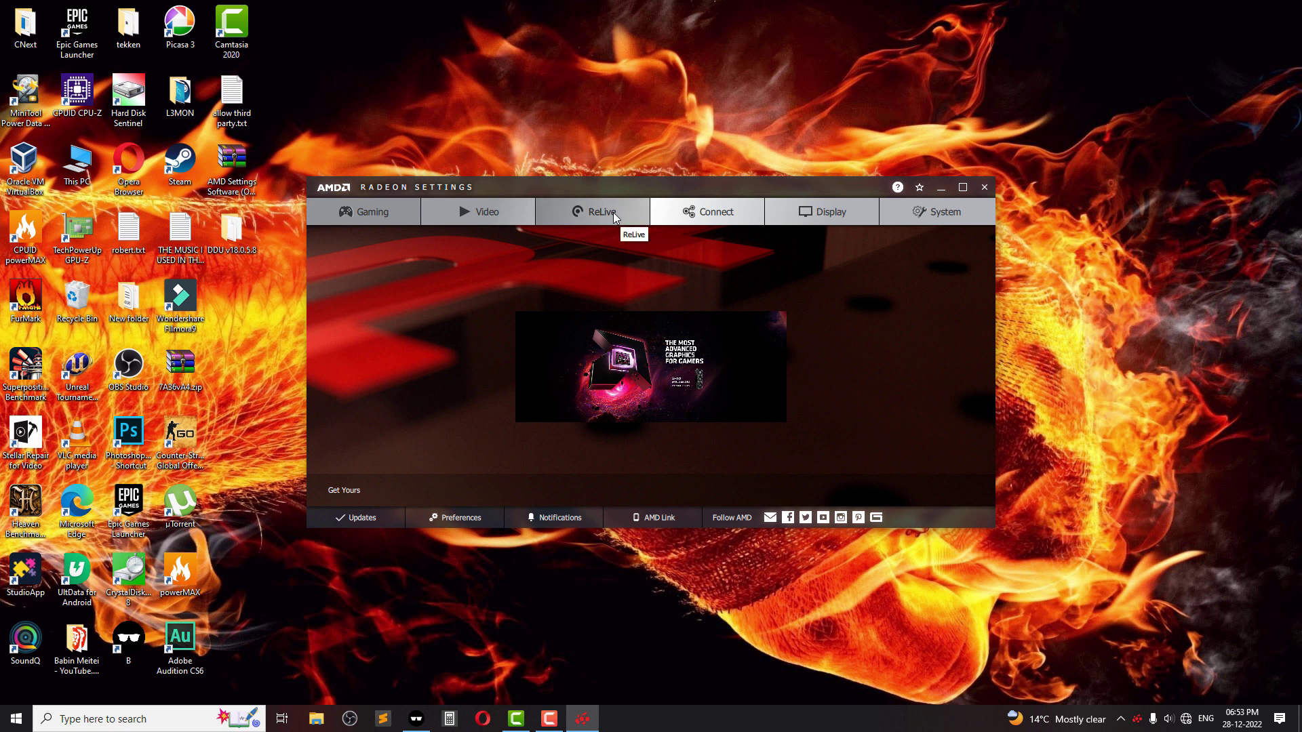
Step: Open the ReLive page, switch ReLive off and back on, then return to the Global tab
click(612, 212)
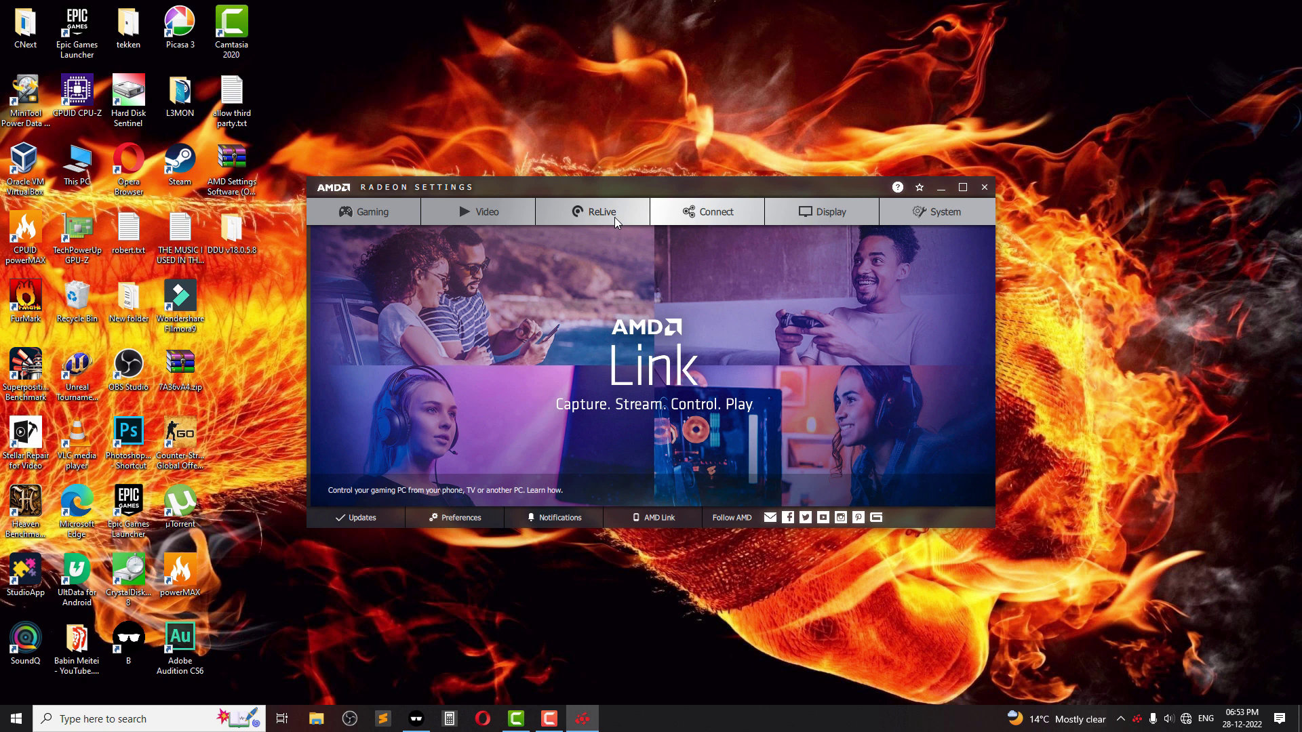
click(614, 217)
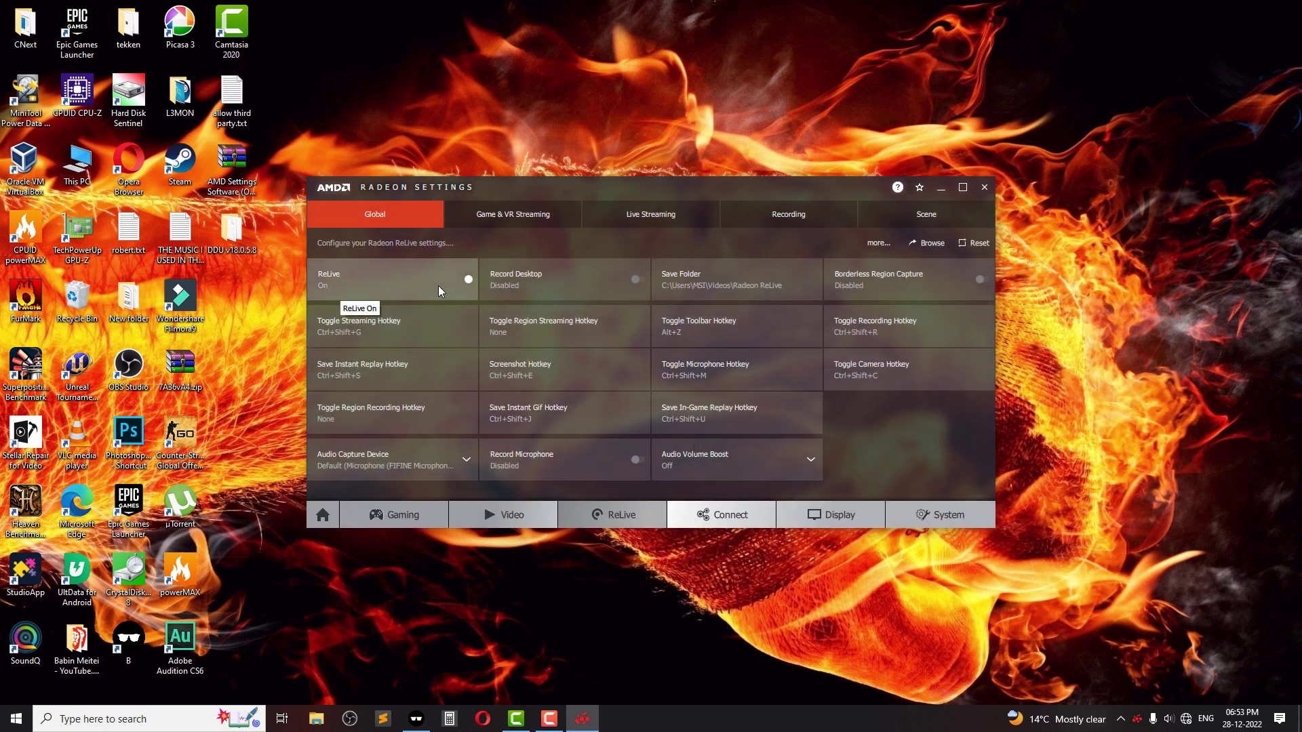
click(461, 276)
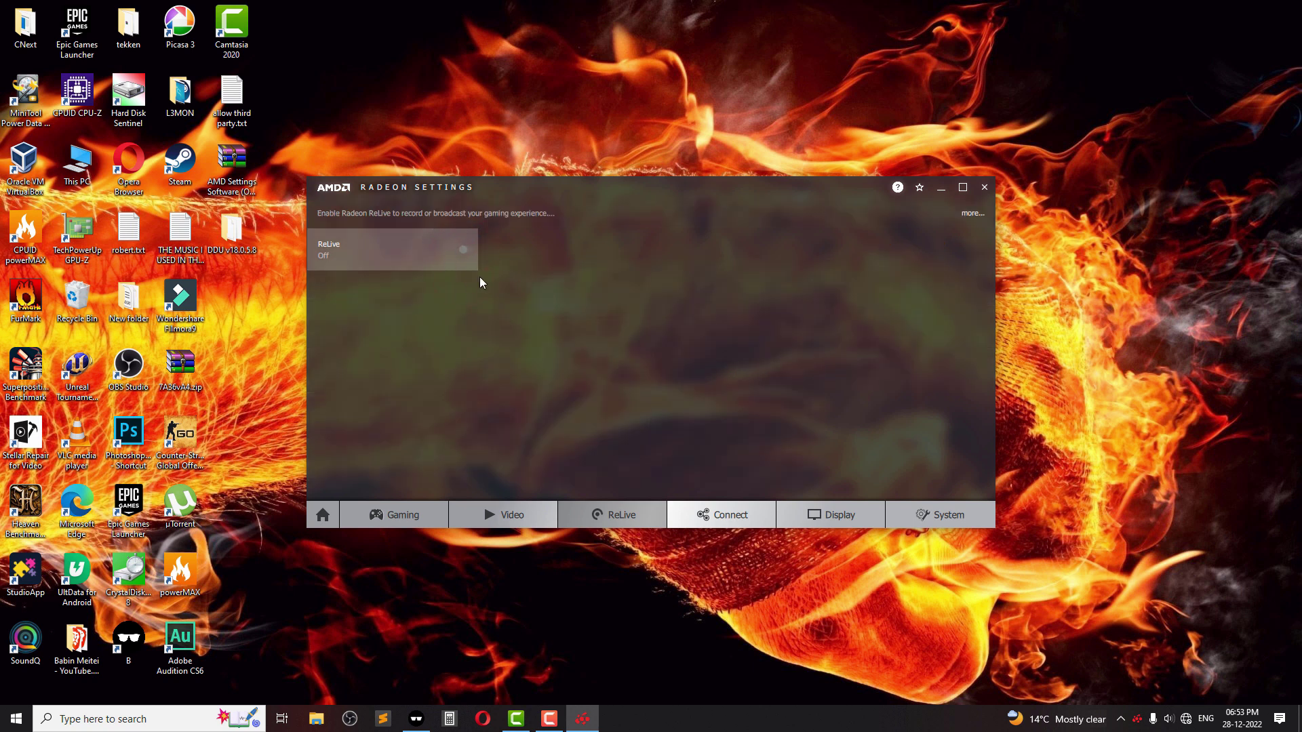
click(477, 264)
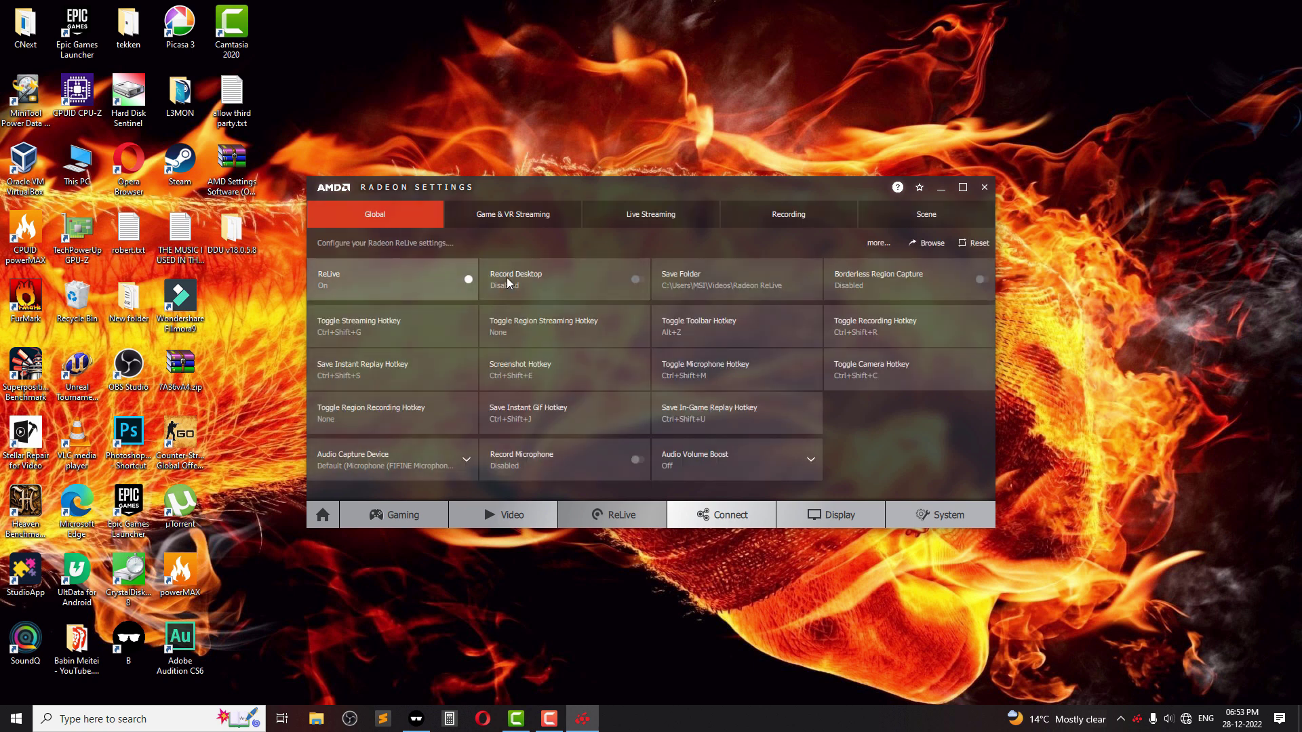
click(785, 214)
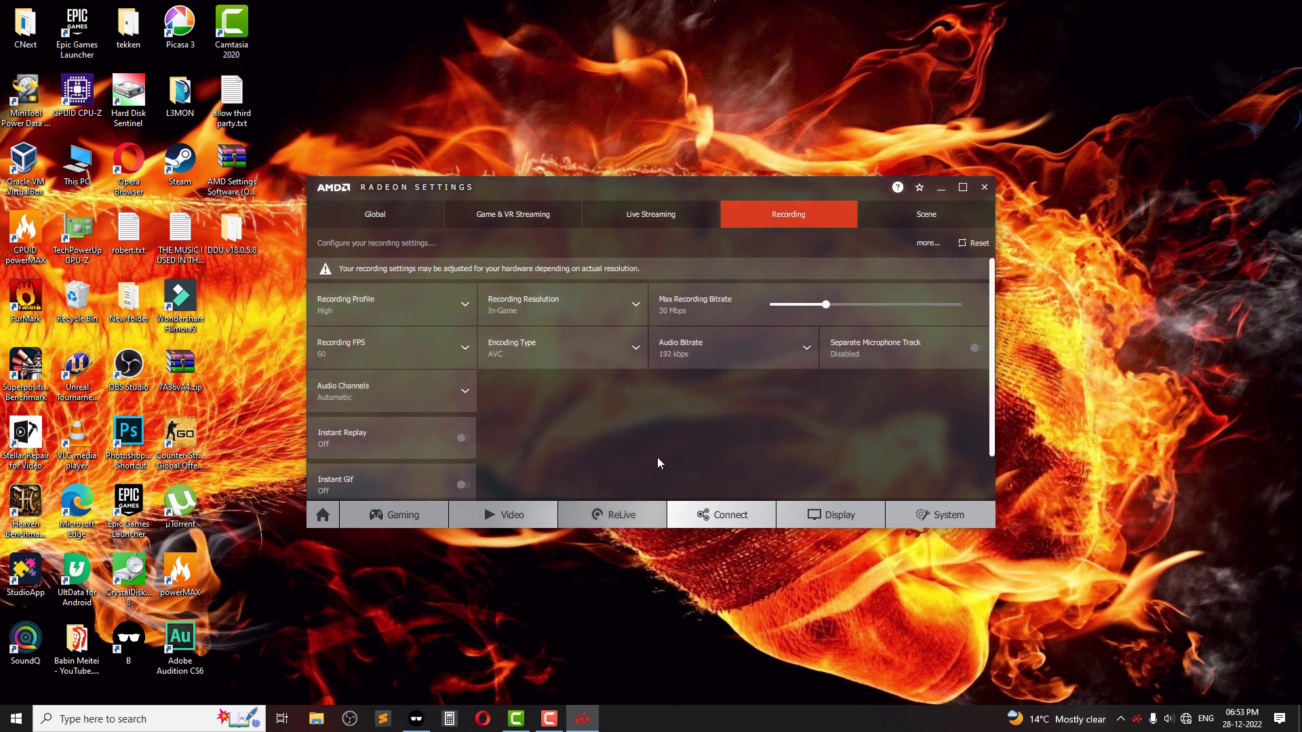
click(381, 215)
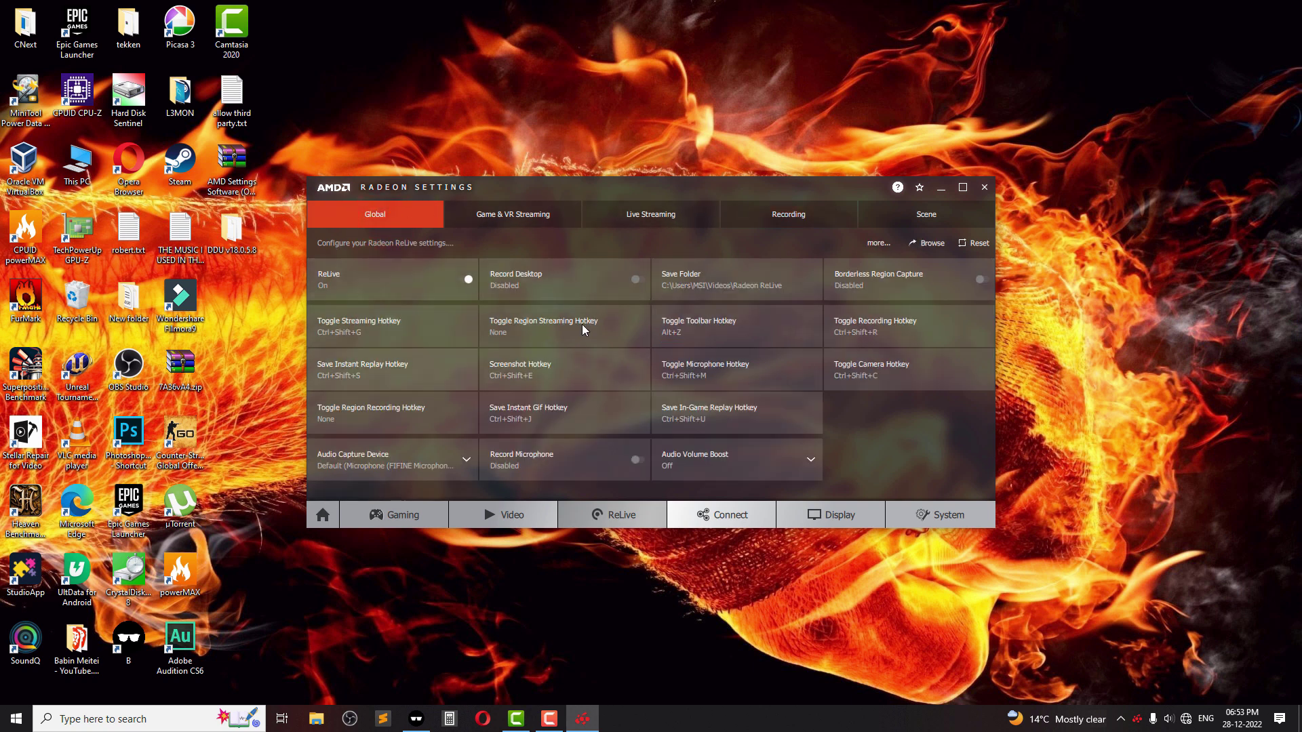
Step: Set Record Desktop to Enabled on the ReLive Global tab and start recording with Ctrl+Shift+R
drag(666, 189, 668, 152)
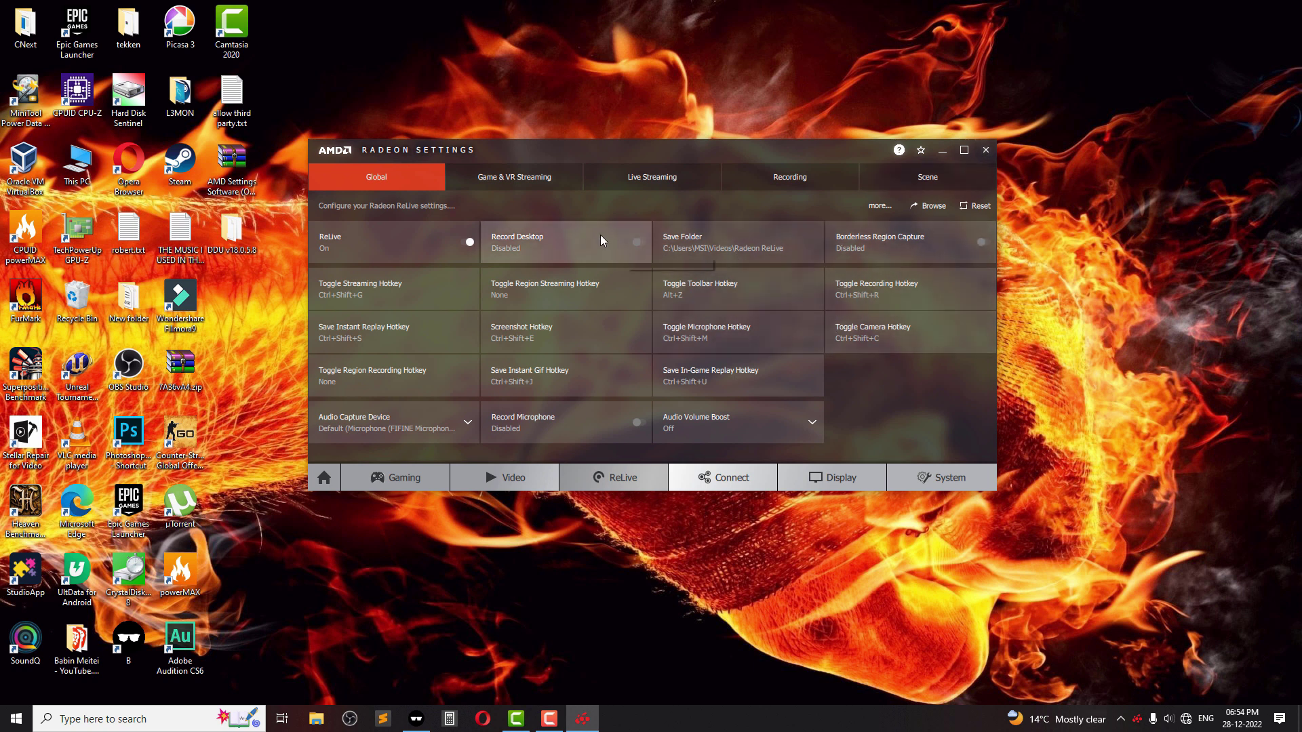
click(641, 242)
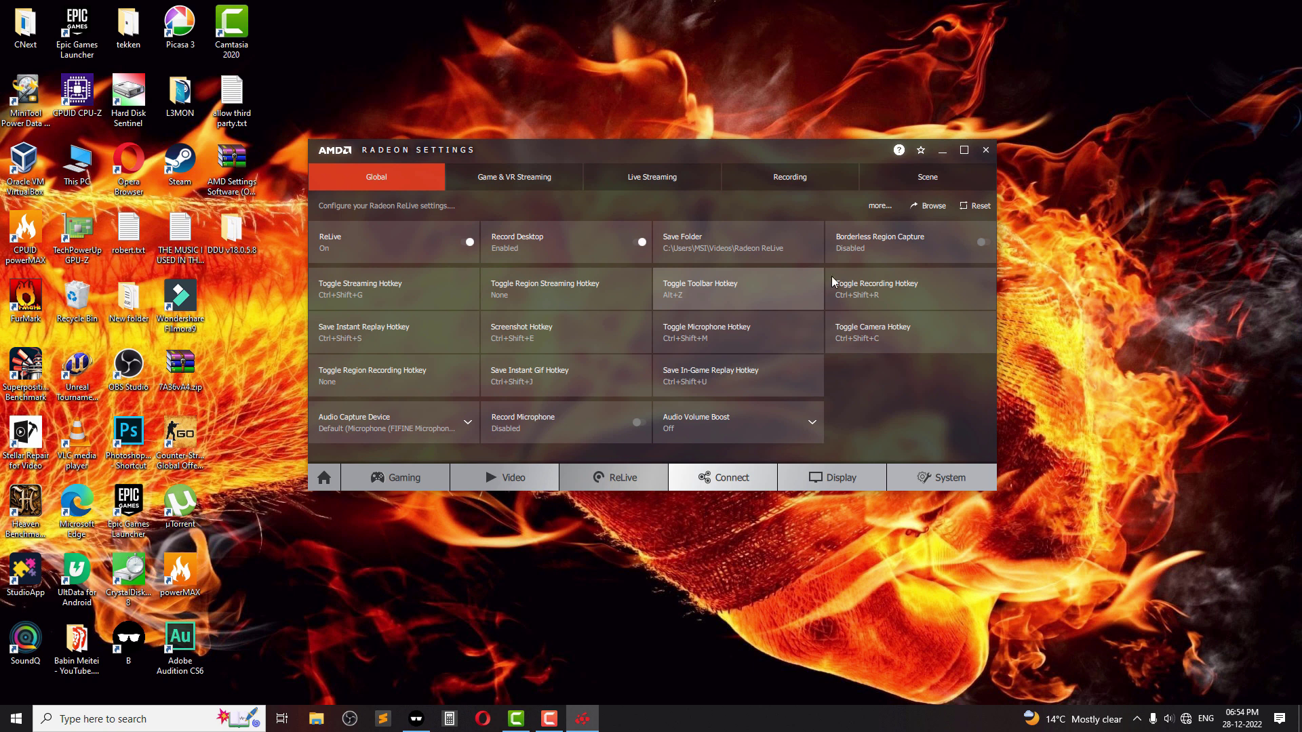
key(ctrl+shift+r)
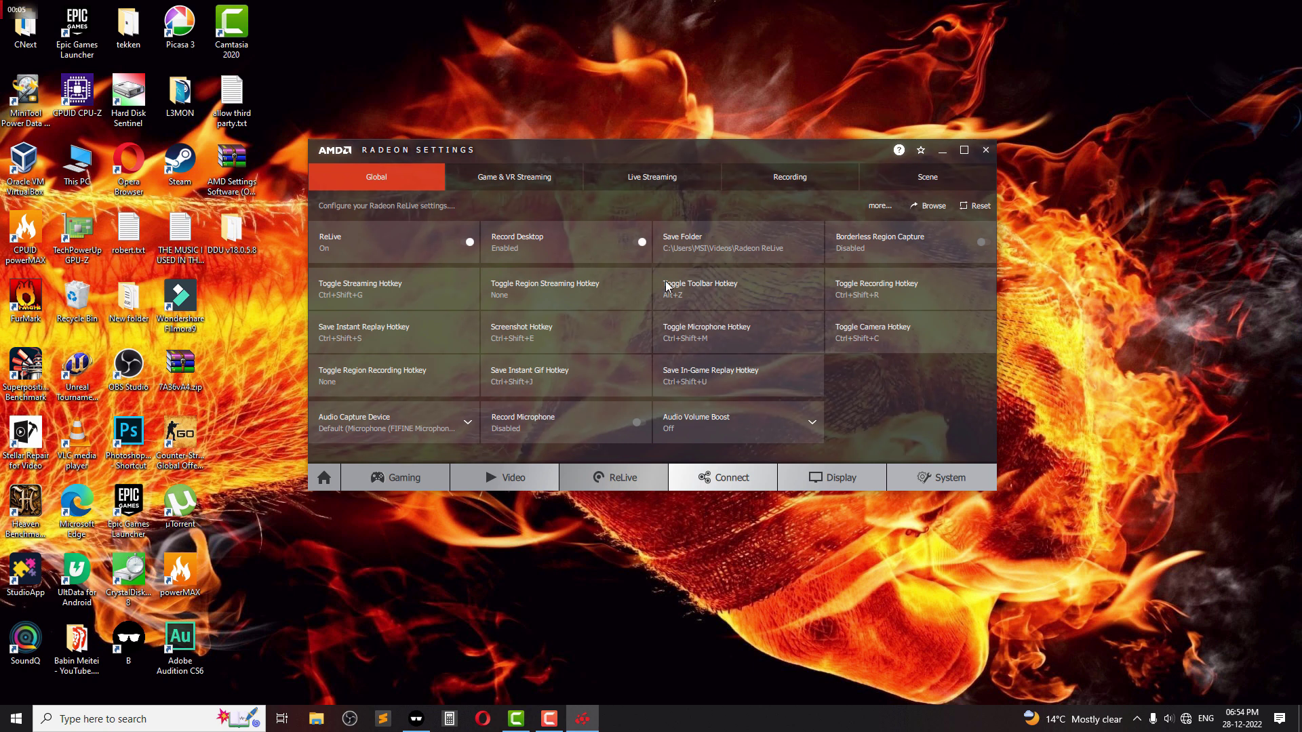
Step: Stop and save the desktop recording with Ctrl+Shift+R, then capture a screenshot with Ctrl+Shift+E
drag(668, 153, 675, 166)
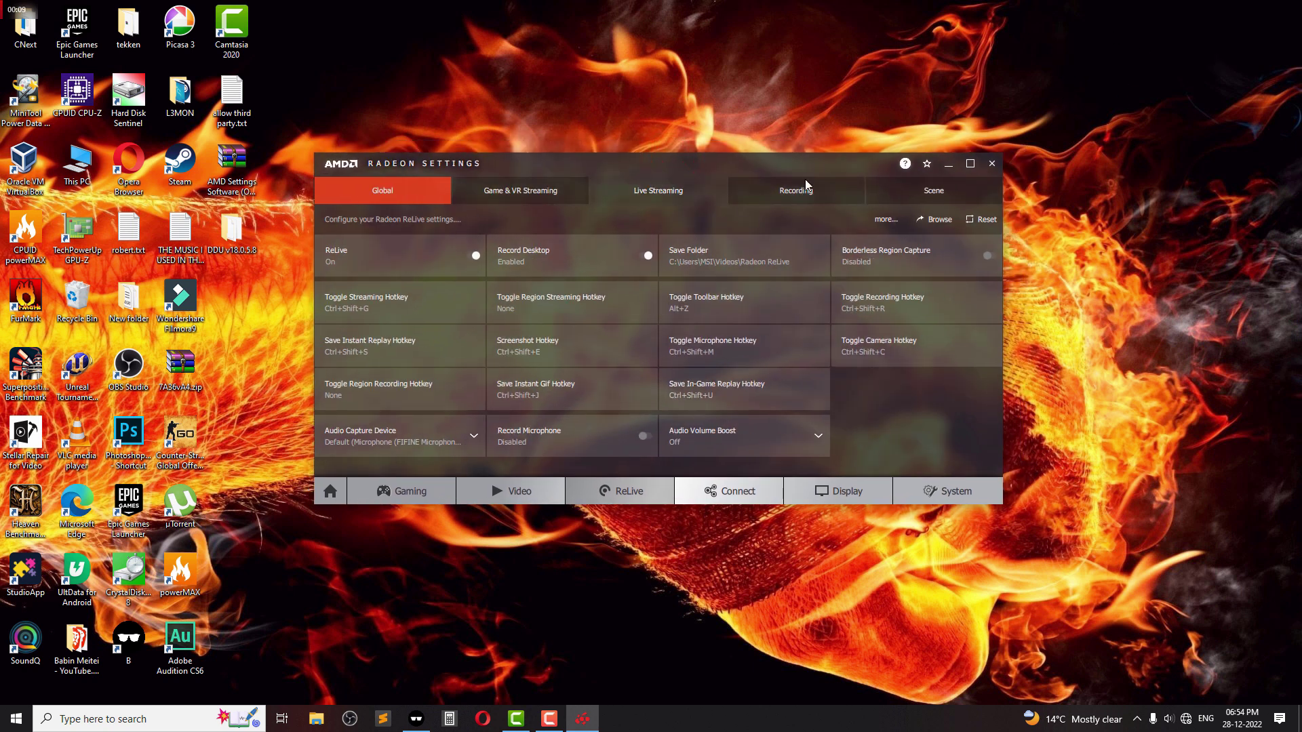
key(ctrl+shift+r)
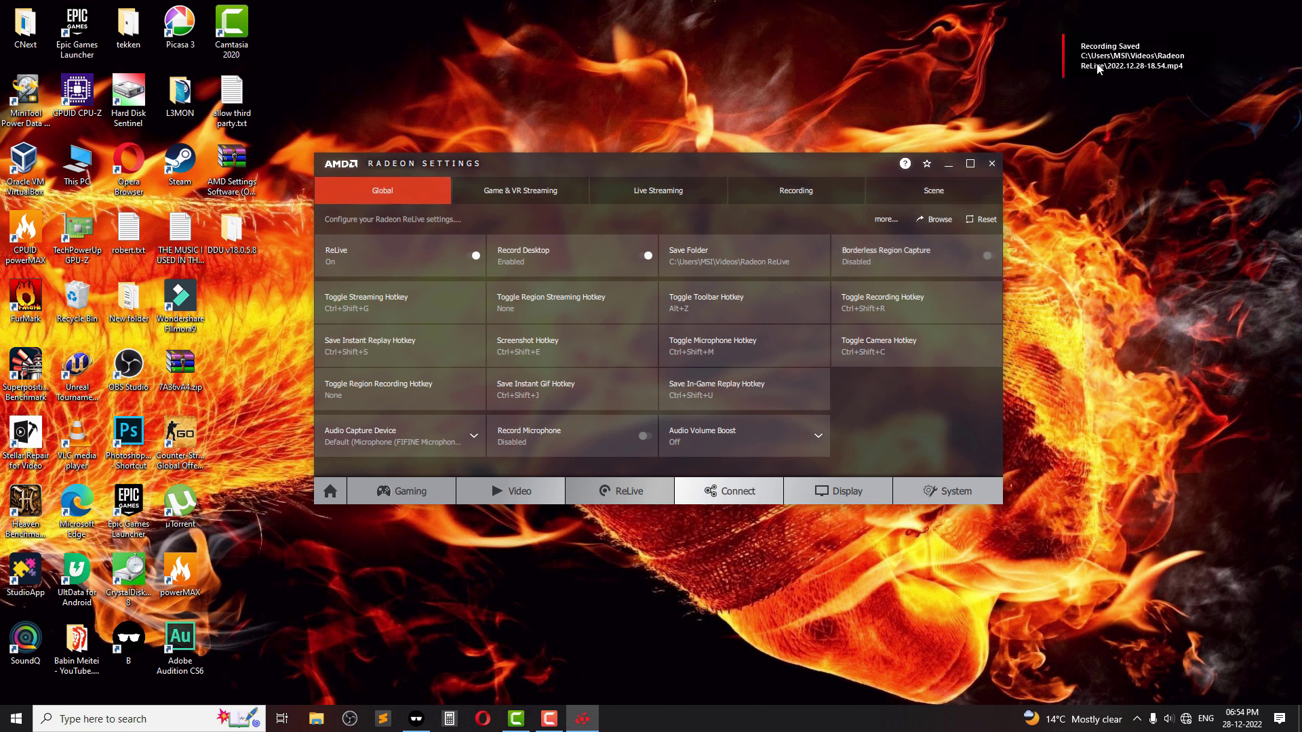
drag(673, 161, 671, 153)
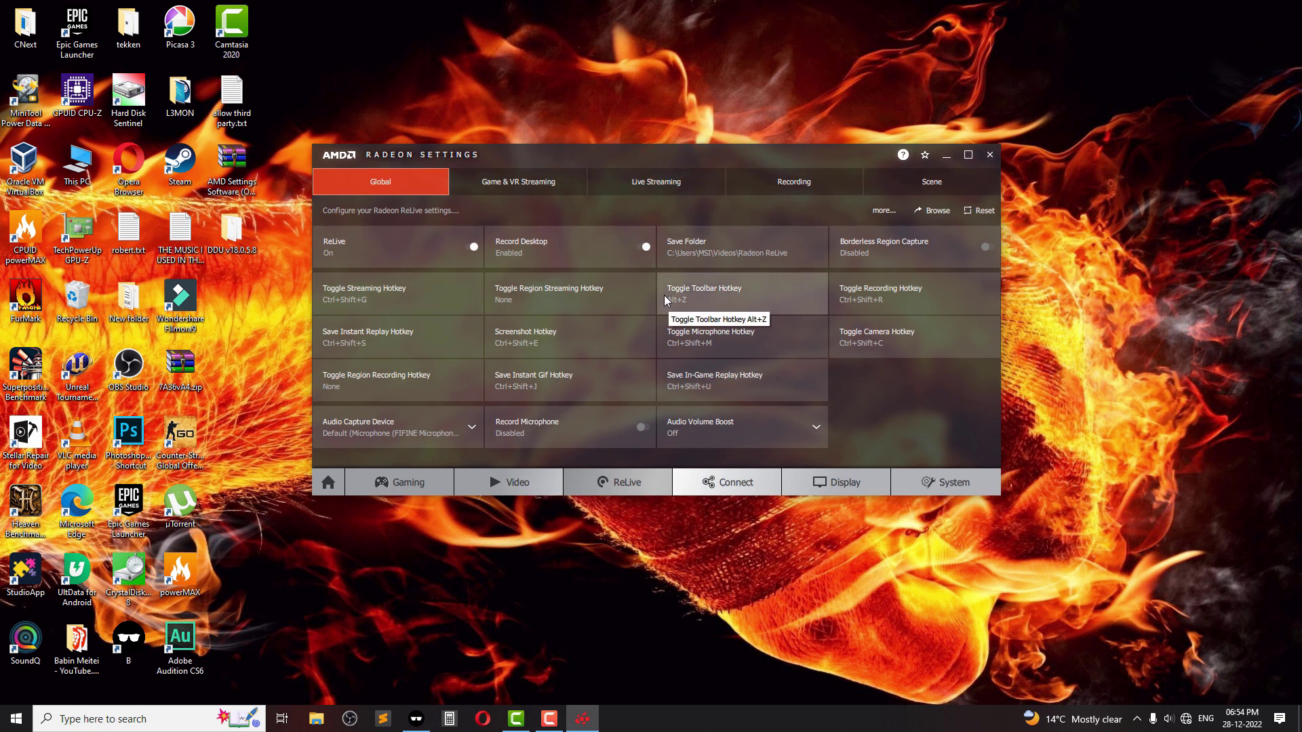
key(ctrl+shift+e)
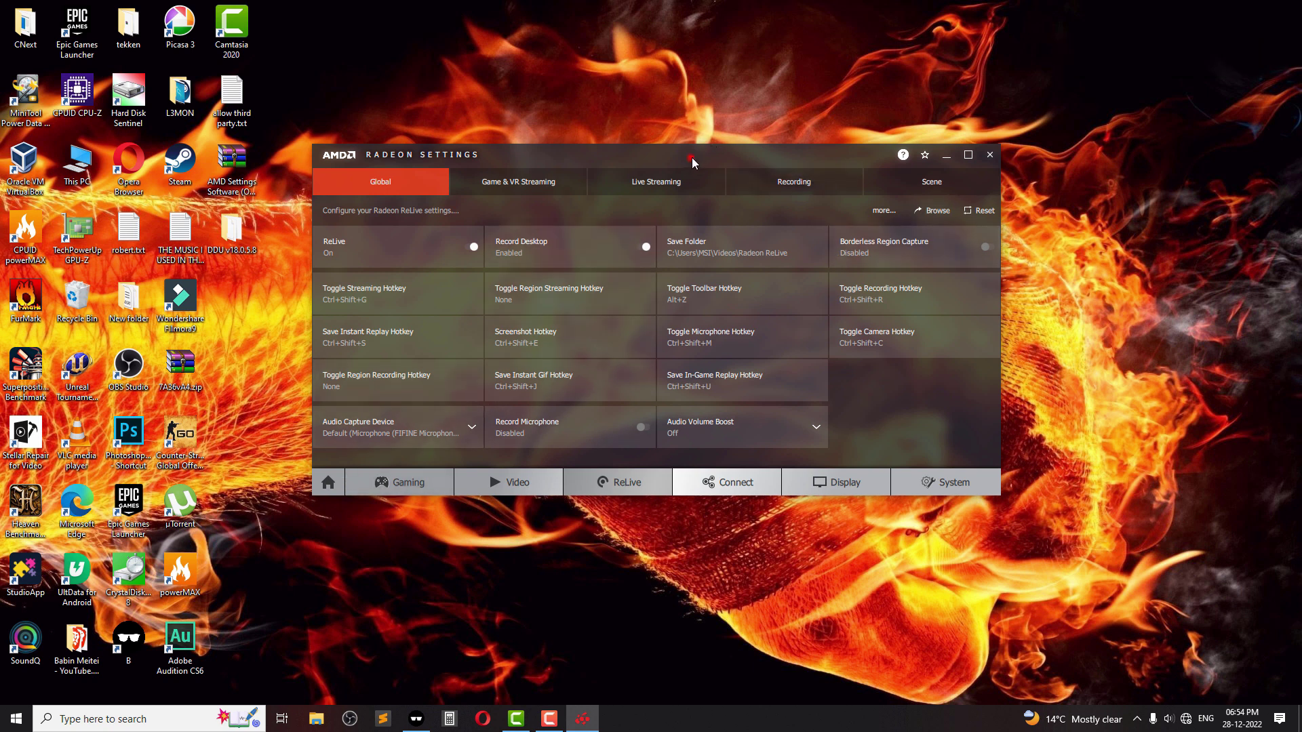
drag(691, 157, 716, 162)
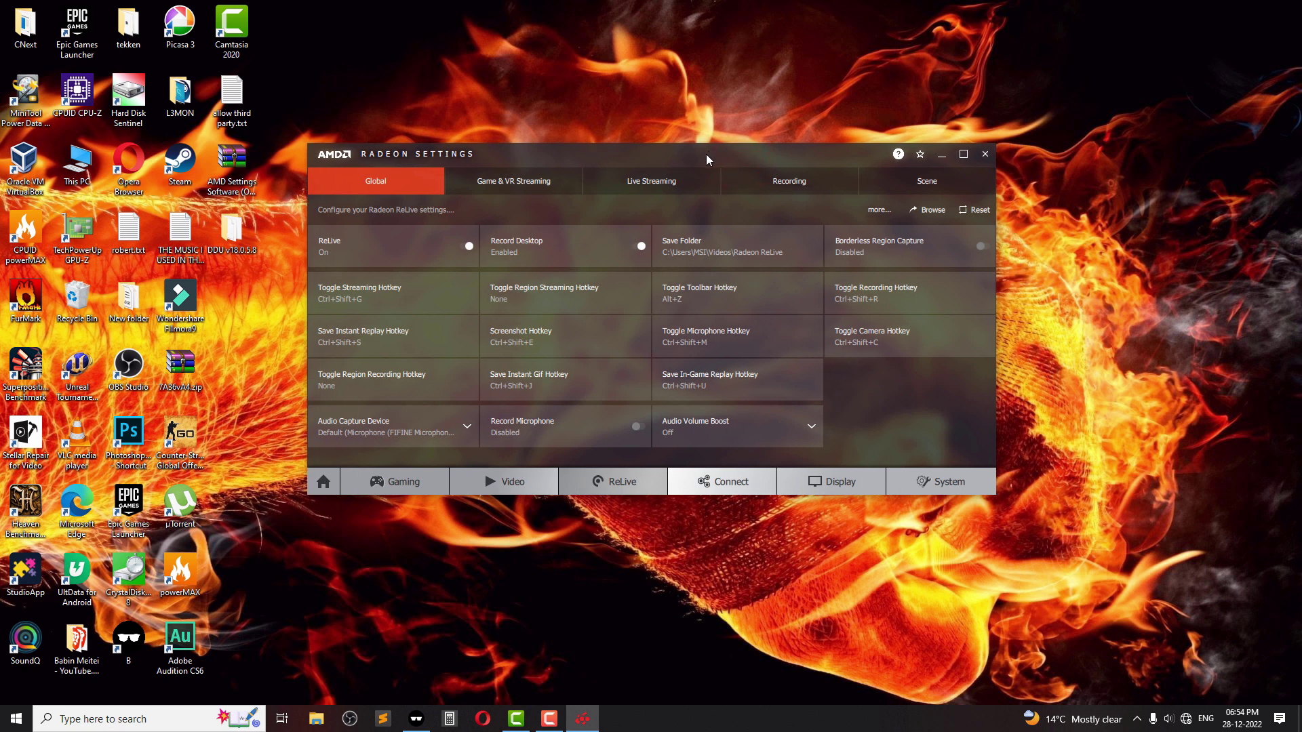